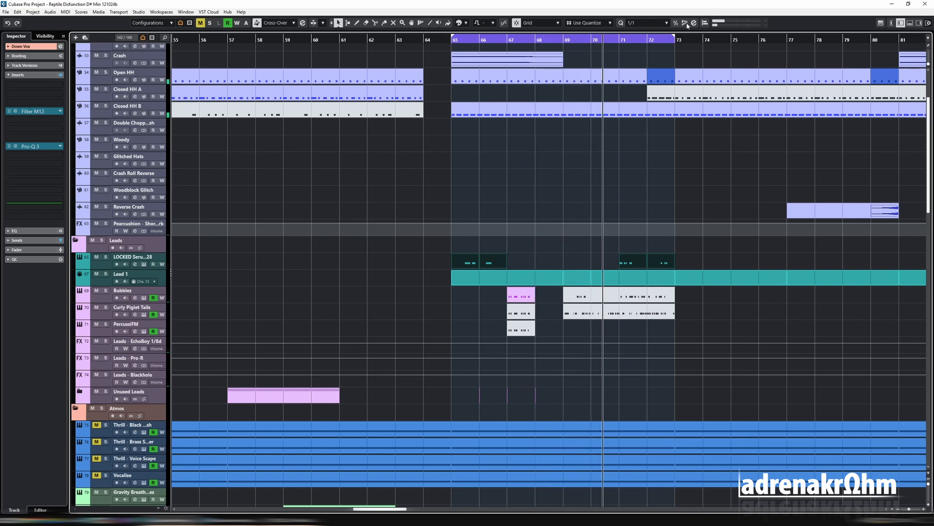
Unmute the LOCKED Serum parts in the Leads folder, leaving the cycle range at bars 65 to 73
drag(674, 36, 771, 61)
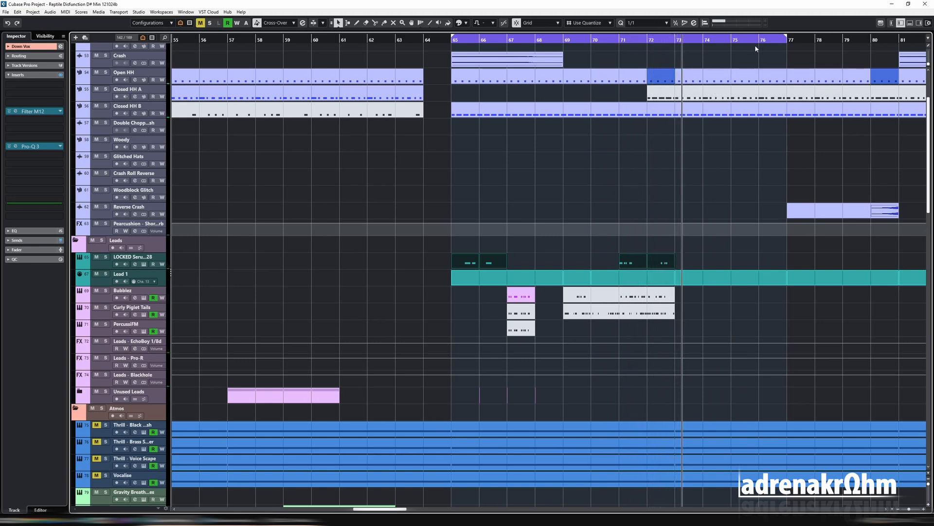
drag(786, 38, 676, 56)
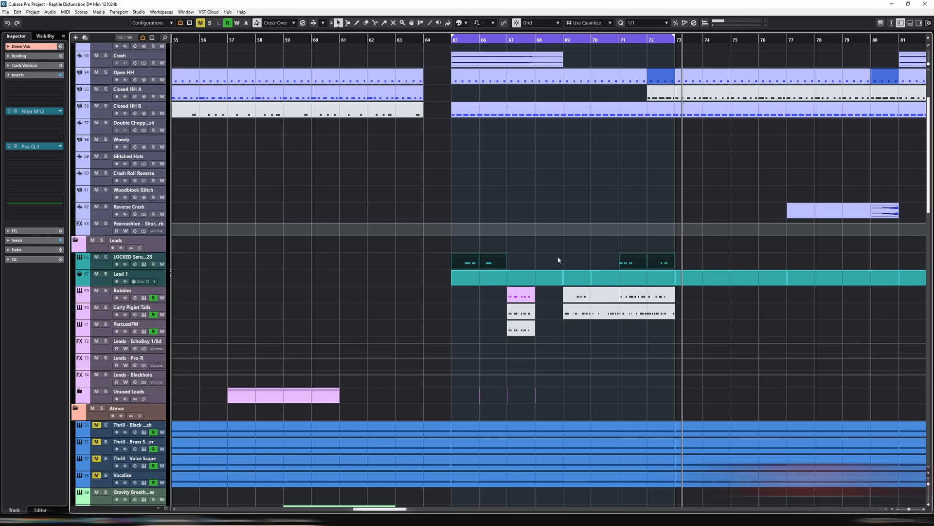
click(579, 238)
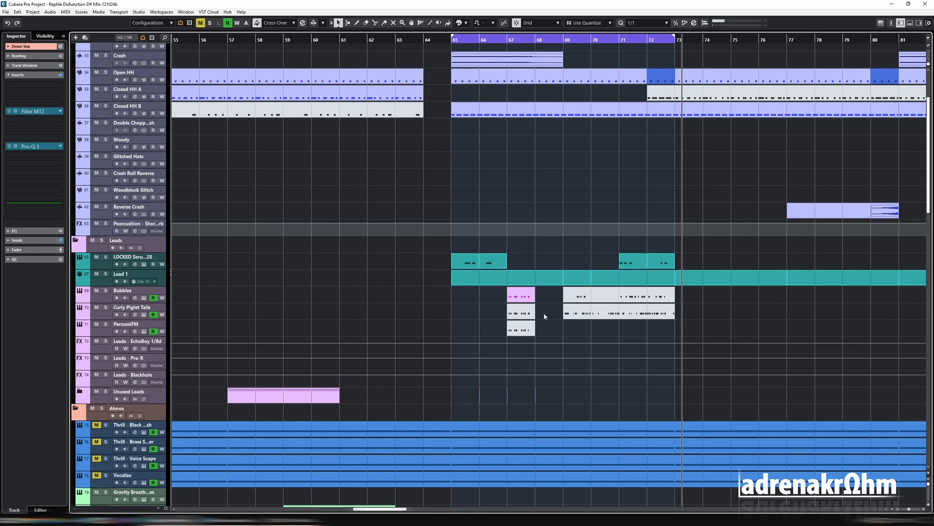
Play the section from bar 65 to about bar 69 to hear how the leads answer each other
click(464, 39)
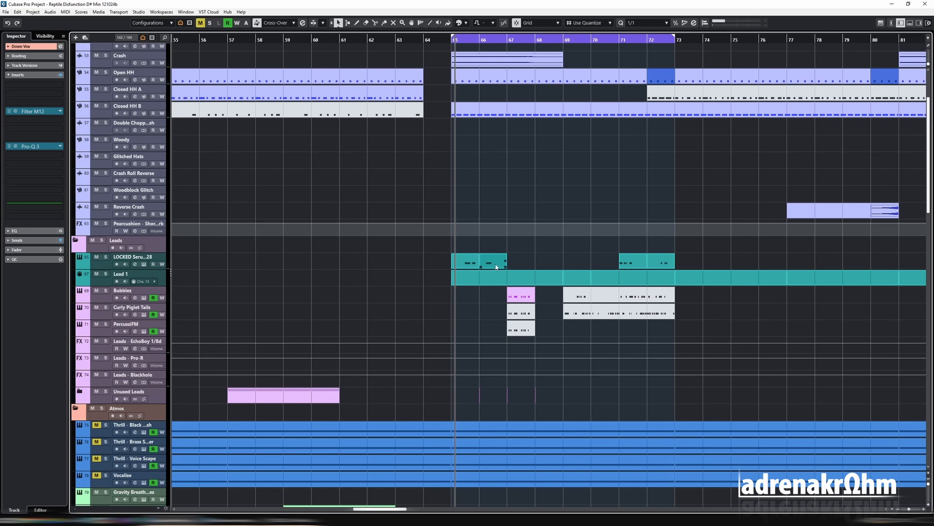
click(516, 40)
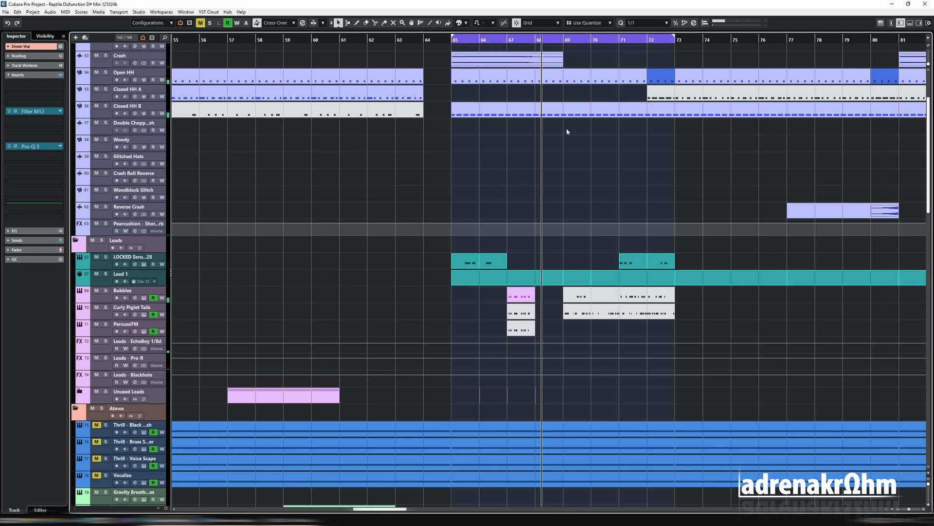
click(541, 39)
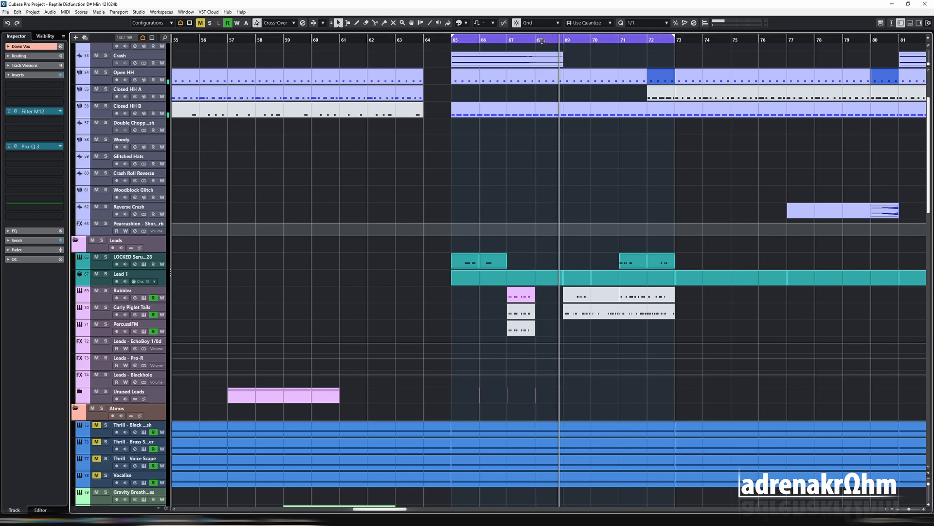
key(space)
Mute the Lead 1 part that ends at bar 70 and listen with the cycle range set to bars 68 to 70
drag(553, 261, 575, 276)
ctrl+click(531, 43)
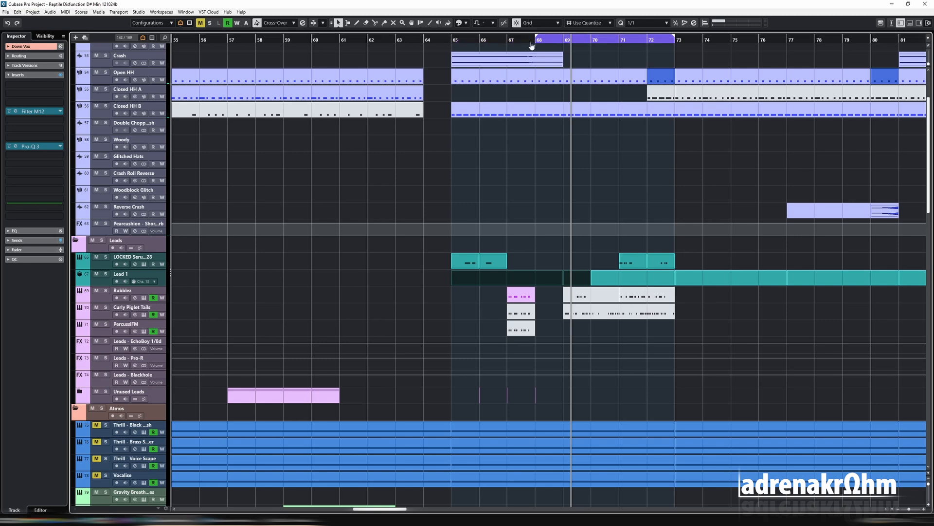
drag(667, 39, 591, 39)
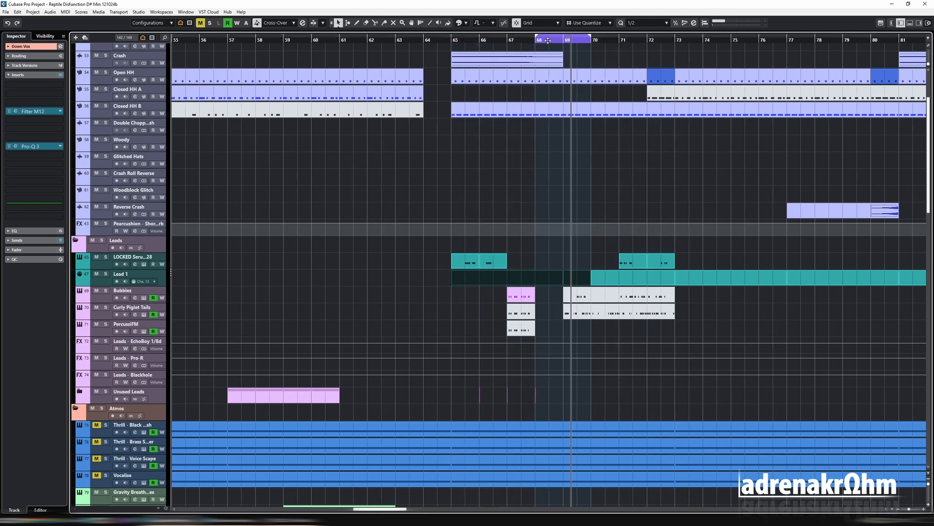
click(549, 40)
key(space)
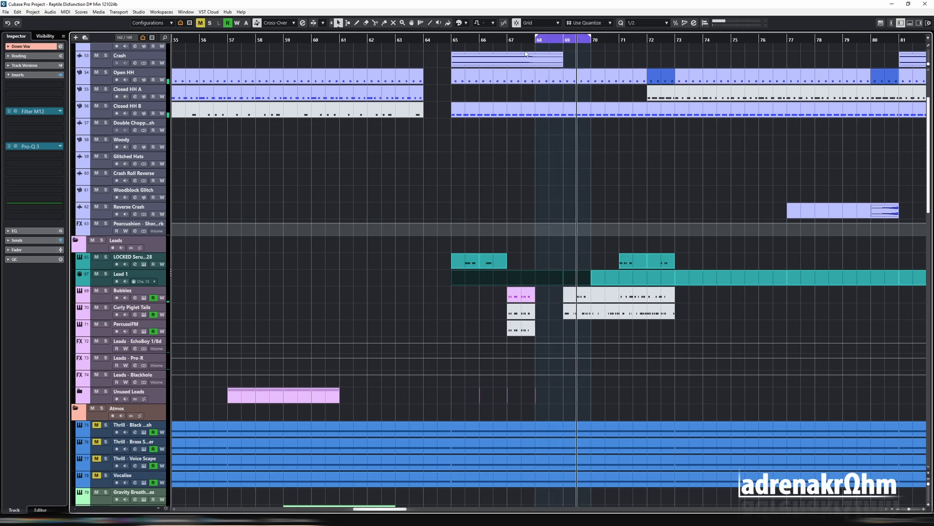
click(541, 62)
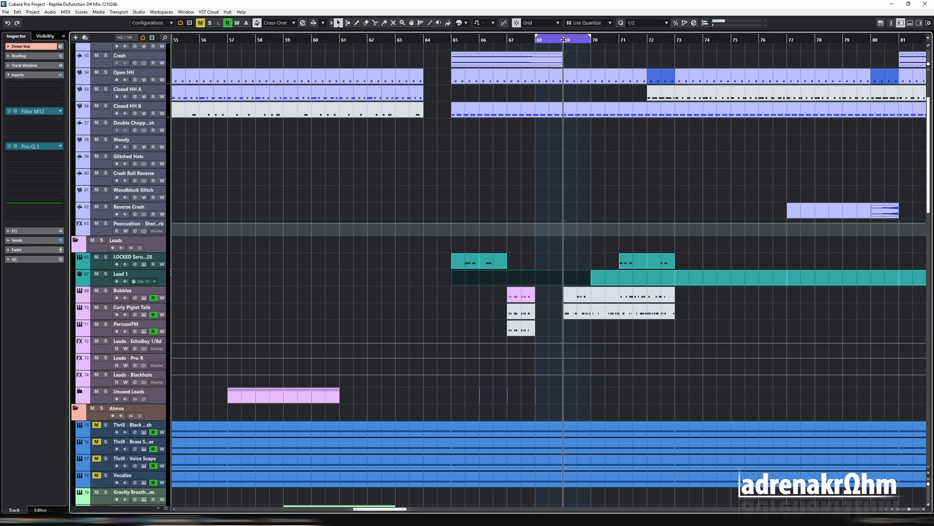
Set the cycle range back to bars 65 to 73 and audition the gap around bars 68 to 70
drag(675, 39, 453, 44)
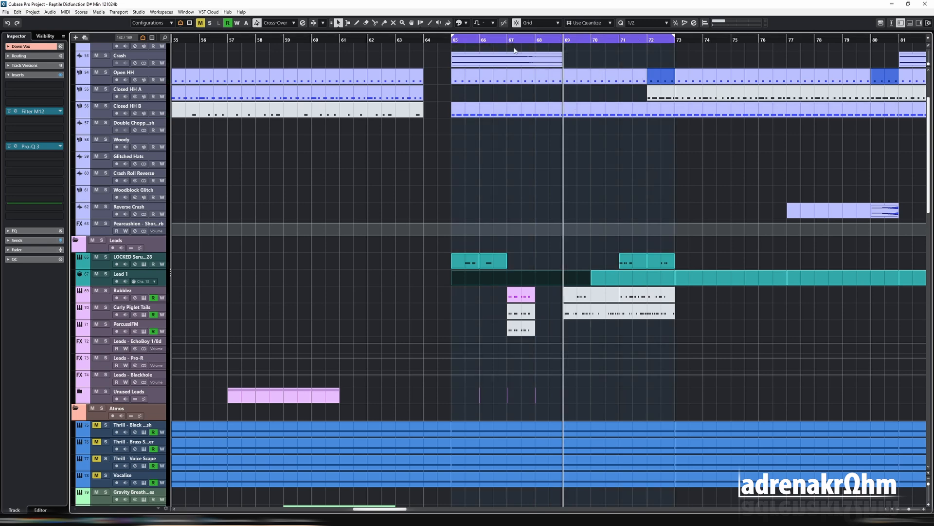
click(549, 40)
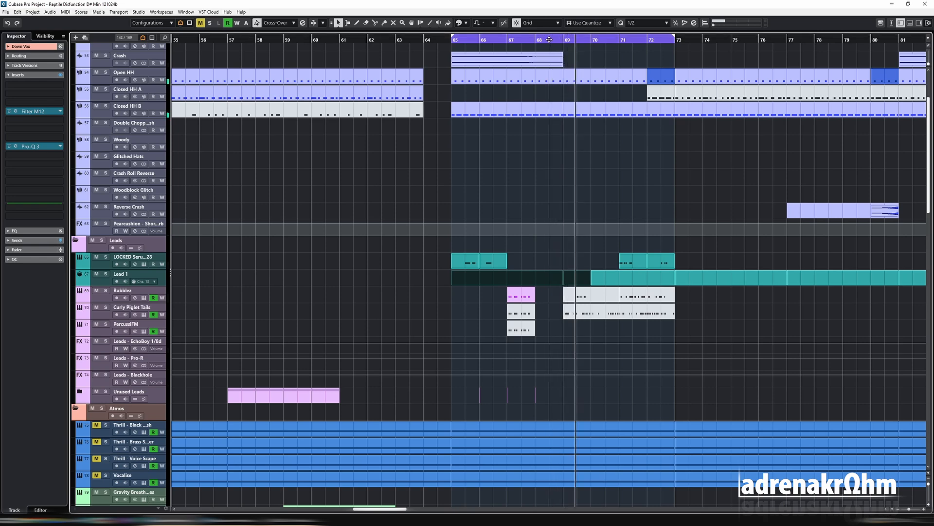
click(549, 40)
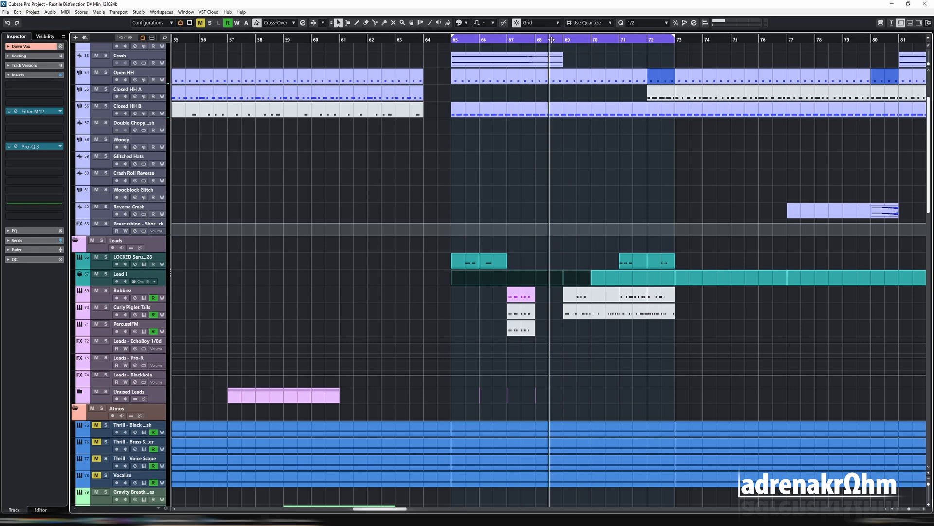
click(591, 40)
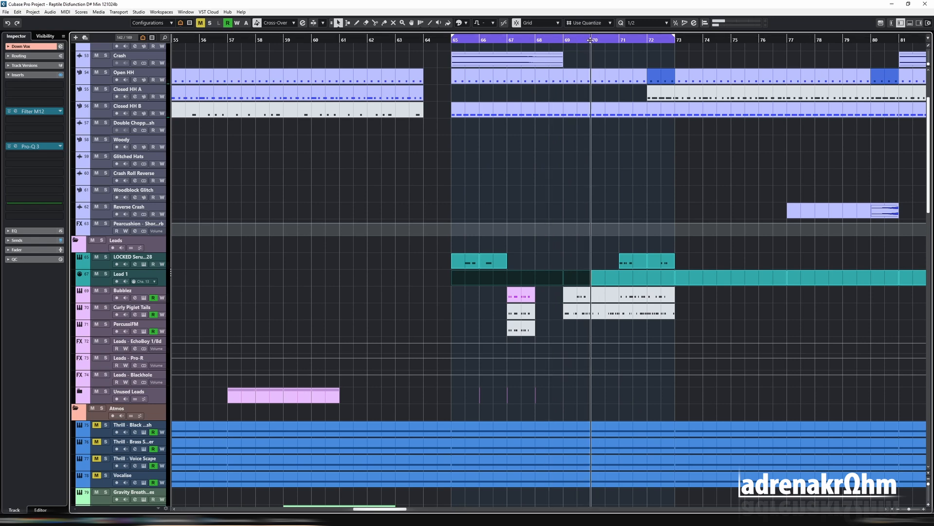
click(564, 40)
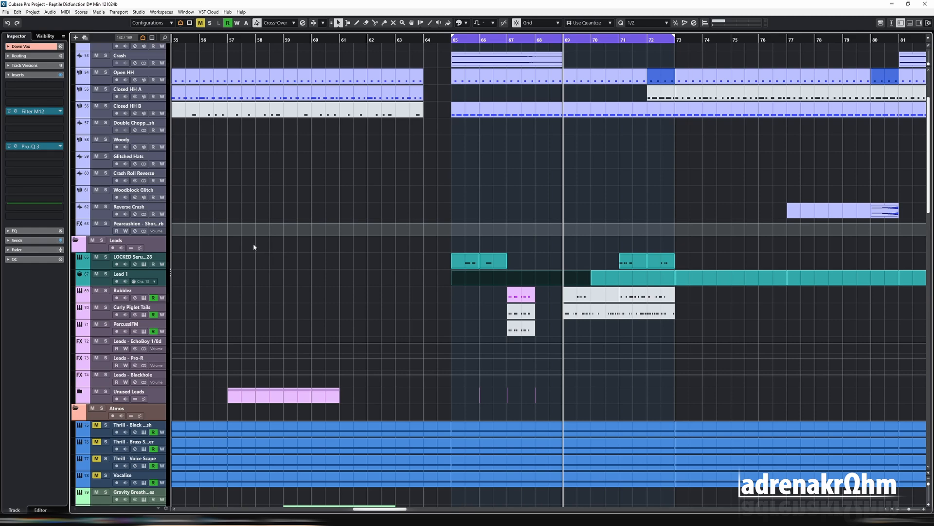
Add a Vital instrument track named Metallic Thing above Down Vox, with its audio output routed to Atmos (Buss)
scroll(208, 322, down, 10)
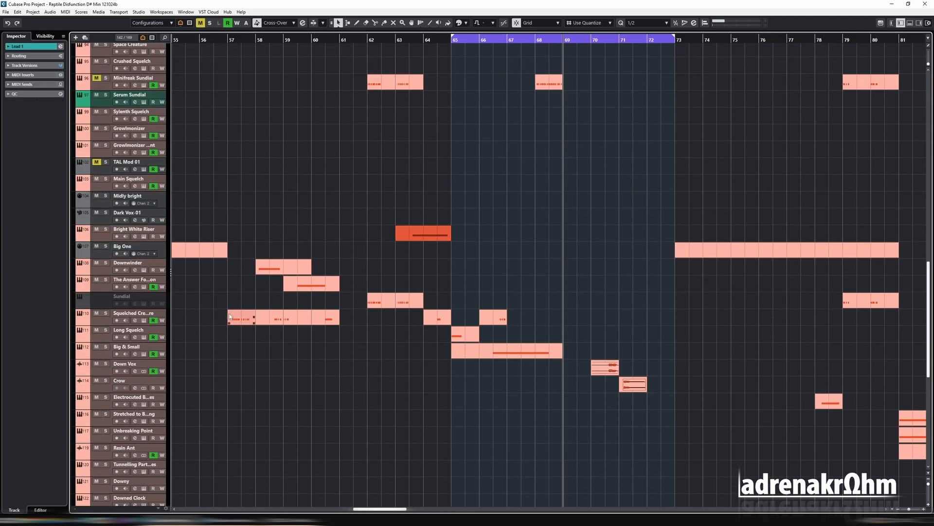
scroll(229, 316, up, 3)
scroll(229, 317, down, 6)
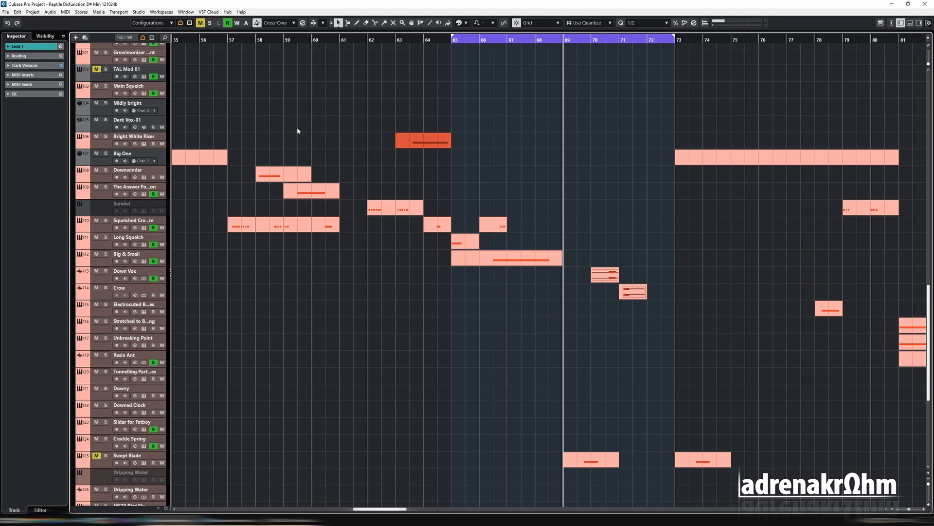
right_click(98, 277)
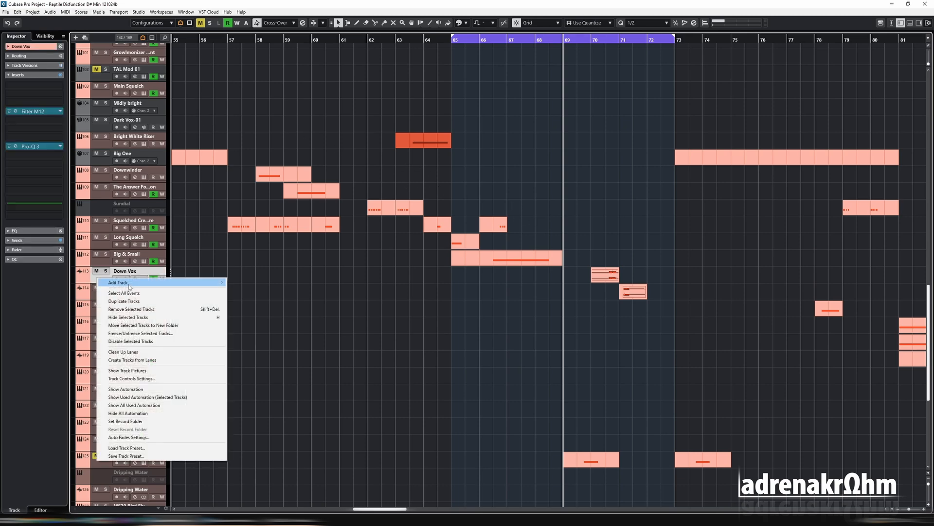
mouse_move(214, 283)
click(252, 290)
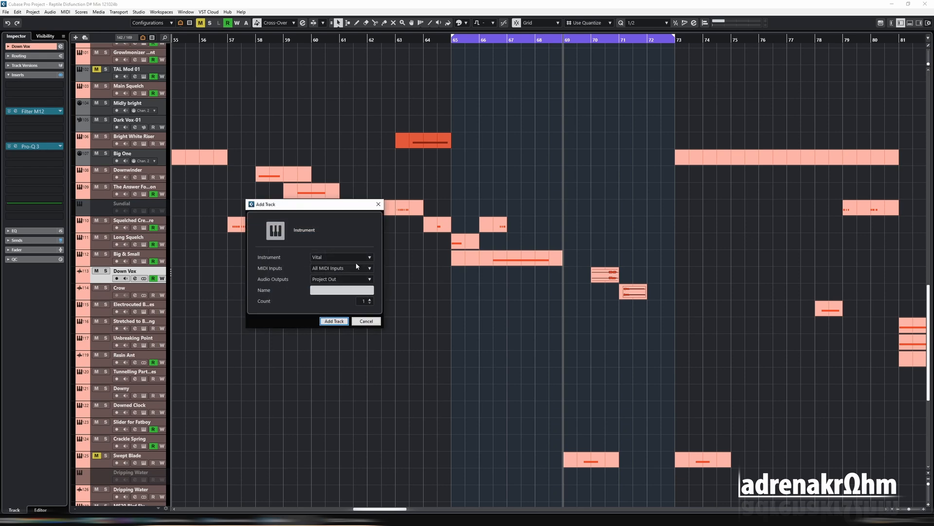
click(331, 257)
click(334, 247)
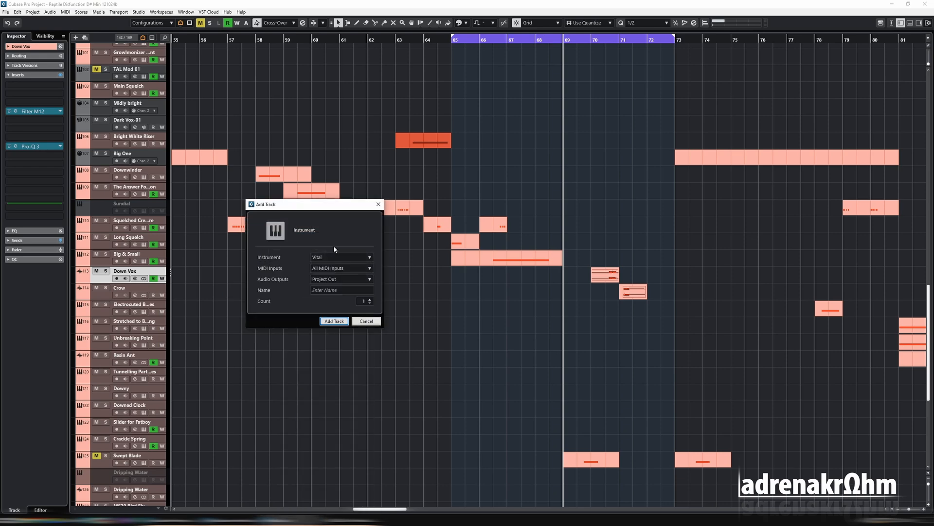
click(342, 280)
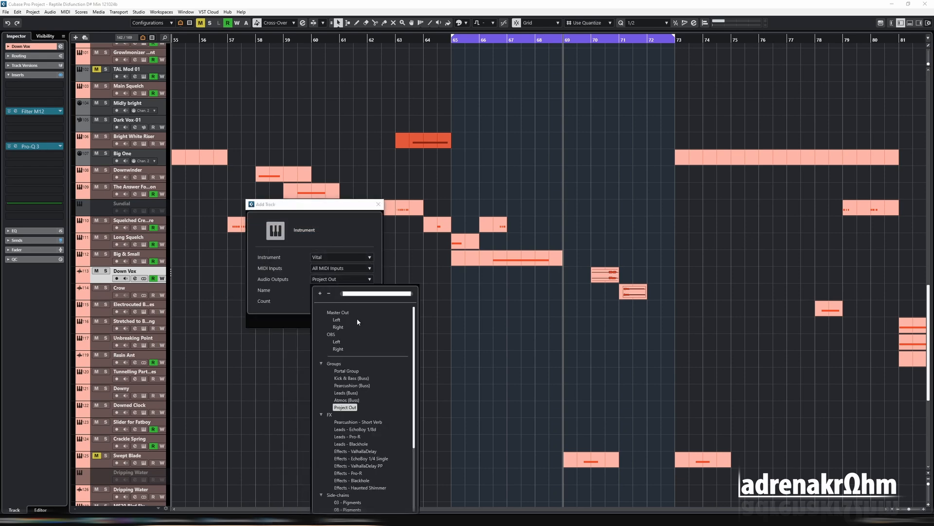
click(346, 399)
click(334, 291)
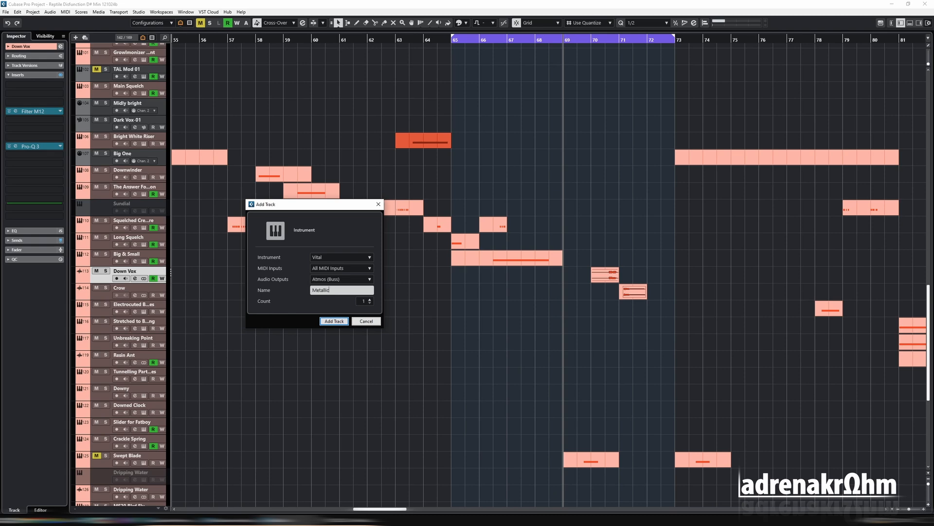
key(Return)
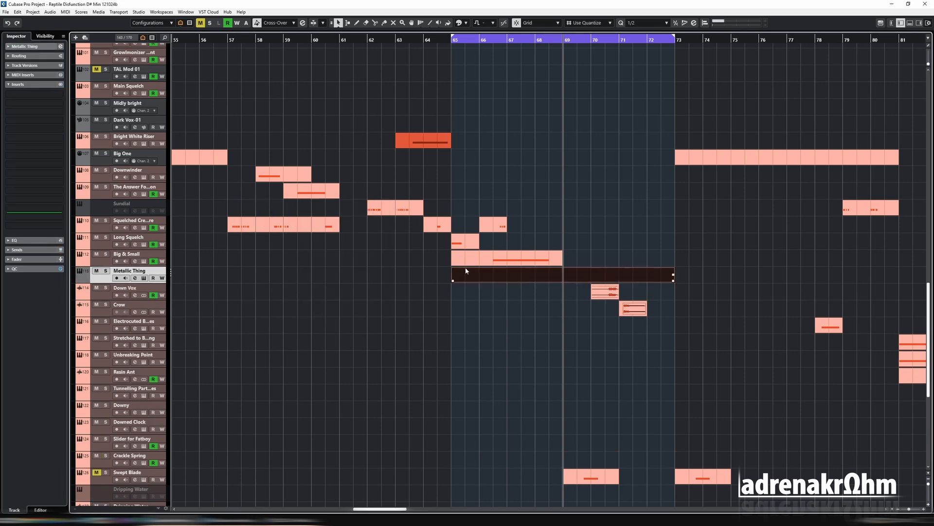
Trim the Metallic Thing part to span only bars 69 to 70, with the cycle range matched to it and the track soloed
drag(453, 281, 534, 282)
drag(674, 278, 579, 277)
scroll(578, 275, up, 5)
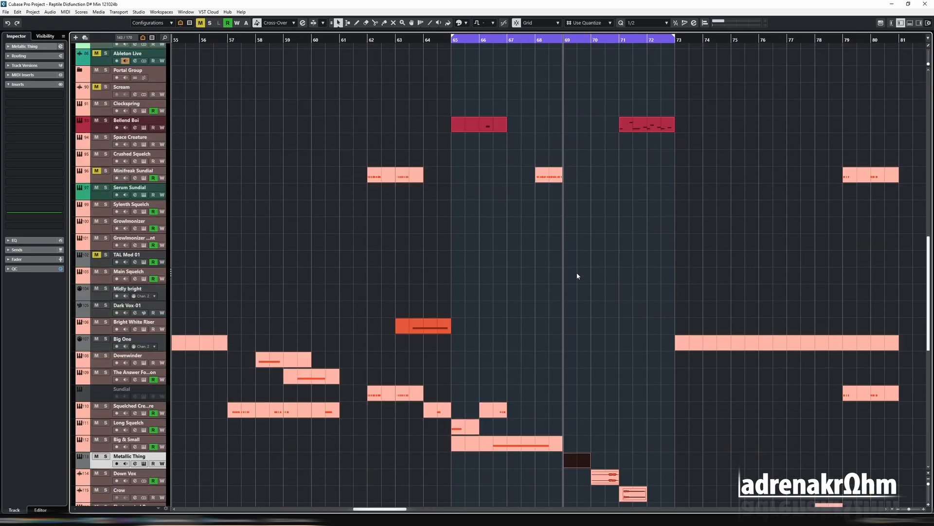
scroll(578, 275, down, 8)
click(572, 184)
key(p)
key(s)
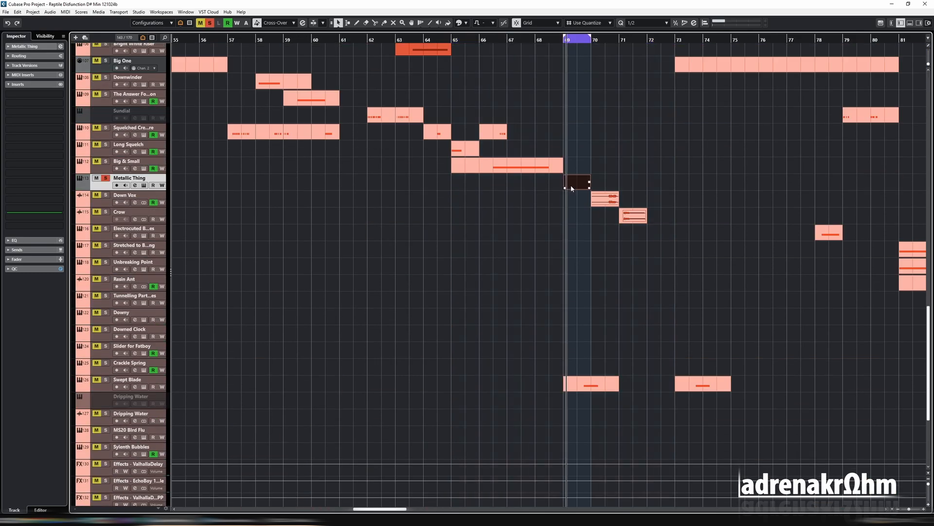
Draw a half-bar D#2 note at the start of bar 69 in the Metallic Thing part
key(Return)
key(h)
key(h)
key(h)
click(522, 323)
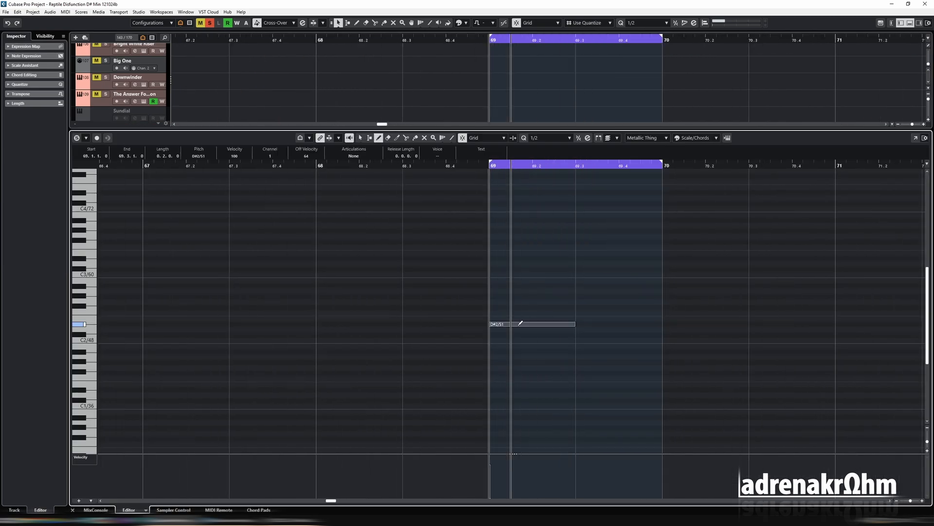
key(h)
key(1)
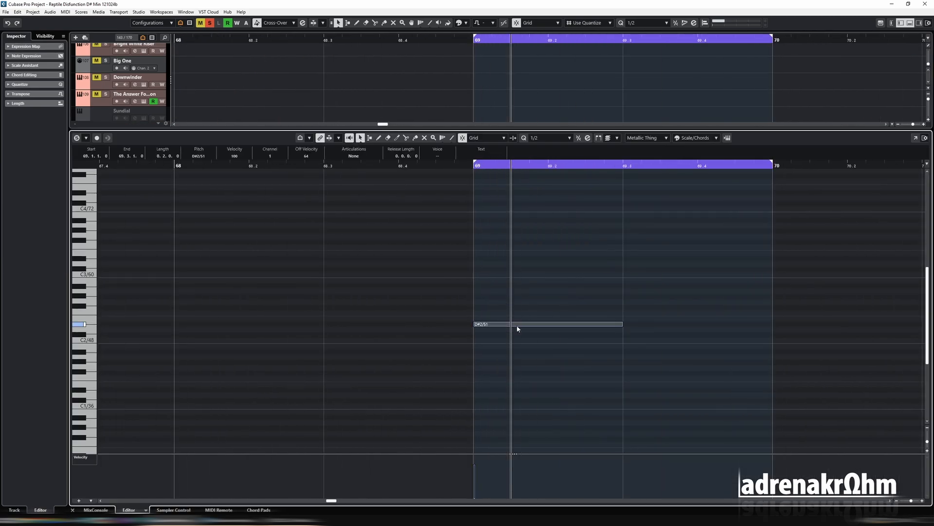
Adjust the length of the D#2 note using a finer 1/8 grid and close the note editor
key(alt+3)
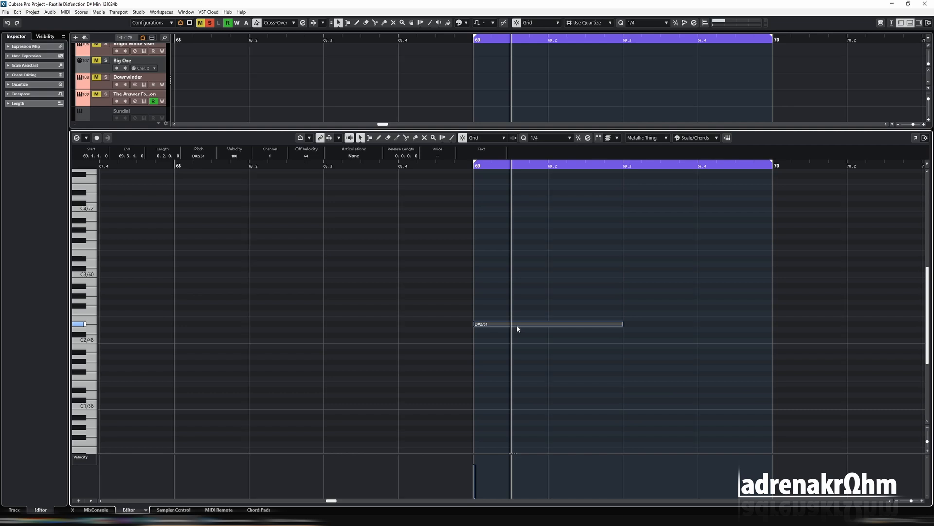
key(alt+shift+Left)
key(alt+shift+Left)
drag(548, 324, 615, 326)
key(Return)
Open Metallic Thing's Vital instrument, audition its initial sound and lower the channel fader to about -11.3 dB
key(e)
drag(334, 101, 339, 102)
click(342, 454)
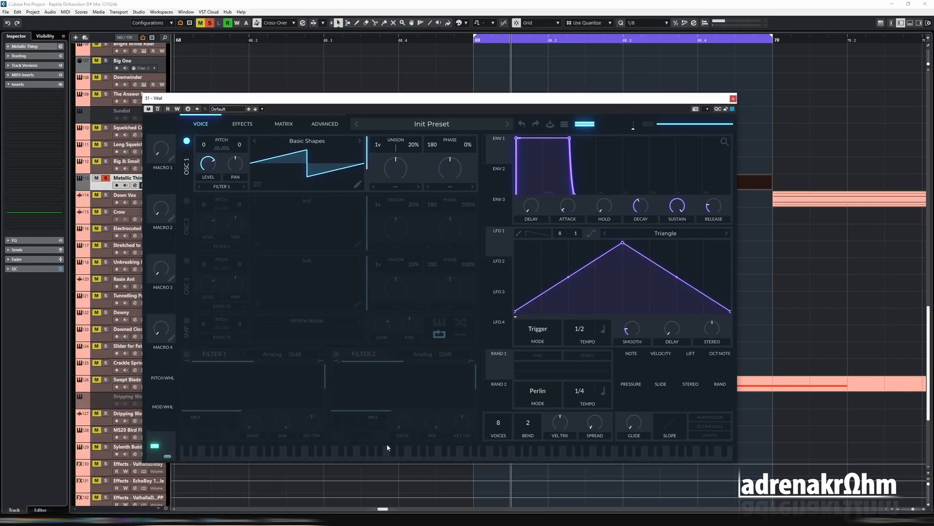
key(e)
drag(802, 182, 805, 207)
drag(399, 453, 389, 454)
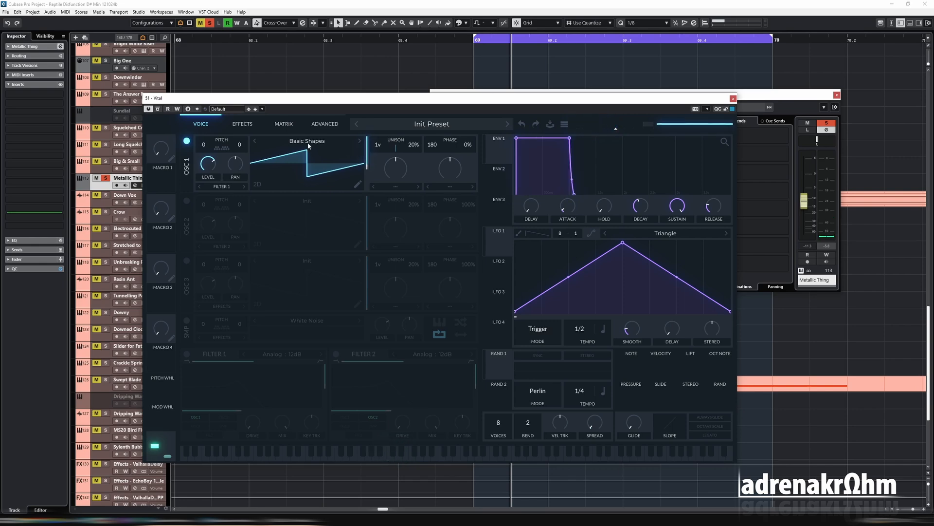
Set OSC 1's spectral morph to Random Amplitudes and turn the morph amount all the way down
mouse_move(368, 168)
mouse_down()
mouse_move(371, 180)
mouse_move(372, 161)
mouse_move(372, 185)
mouse_move(371, 171)
mouse_up()
click(395, 188)
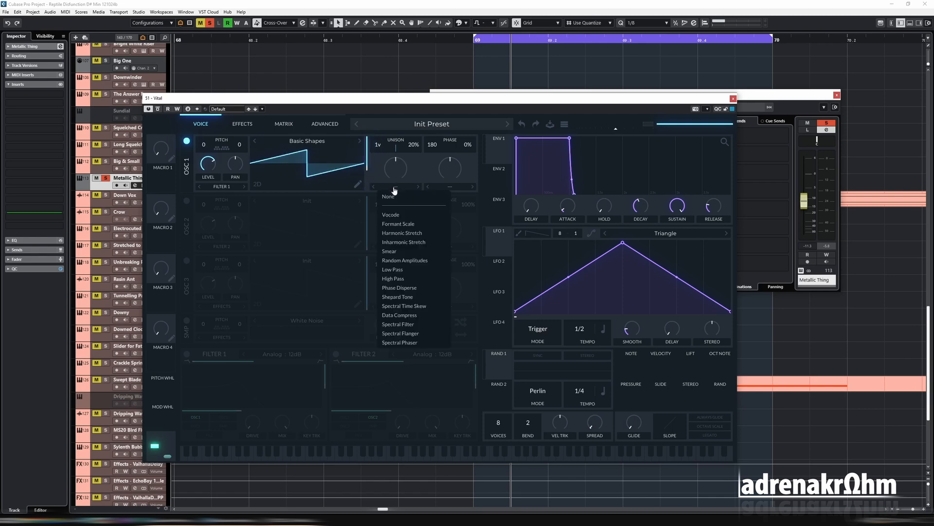
click(415, 261)
drag(398, 166, 399, 193)
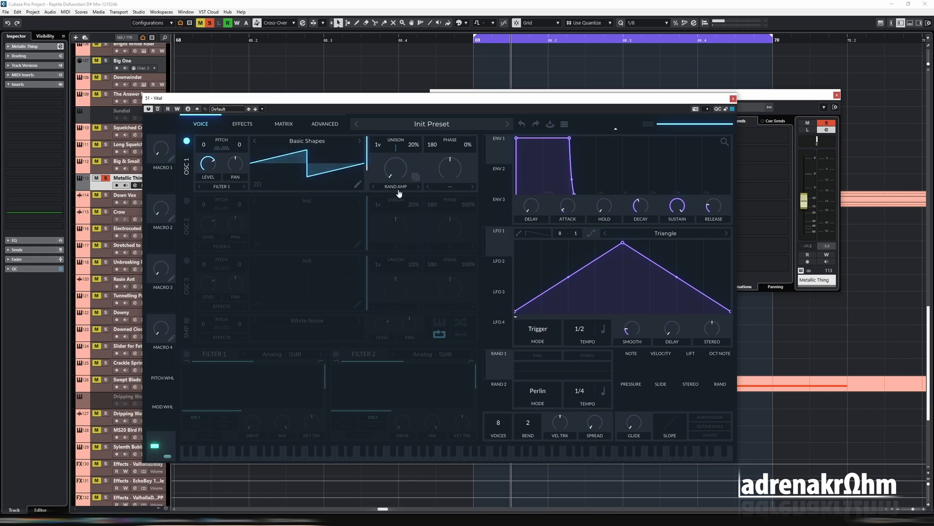
Insert FabFilter Pro-Q 3 on the Metallic Thing track to show its frequency spectrum
click(33, 120)
click(16, 210)
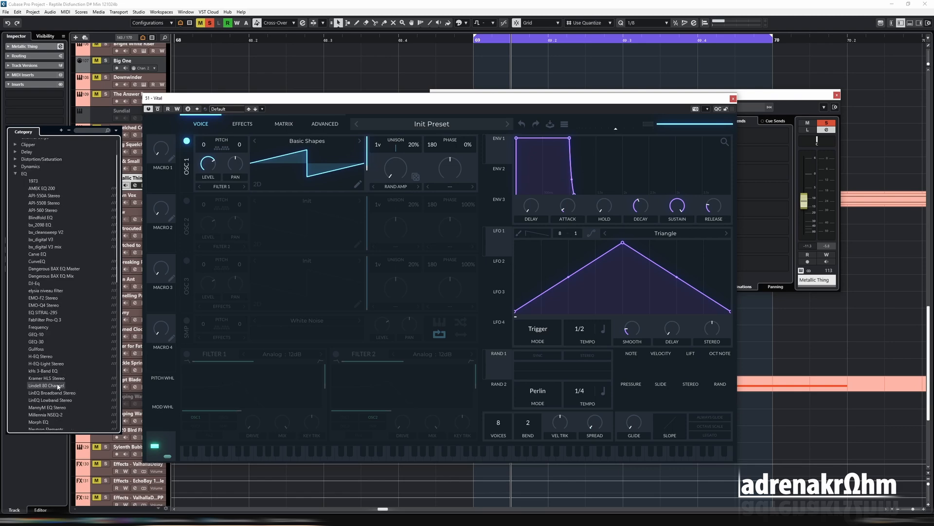
scroll(54, 384, down, 2)
click(58, 319)
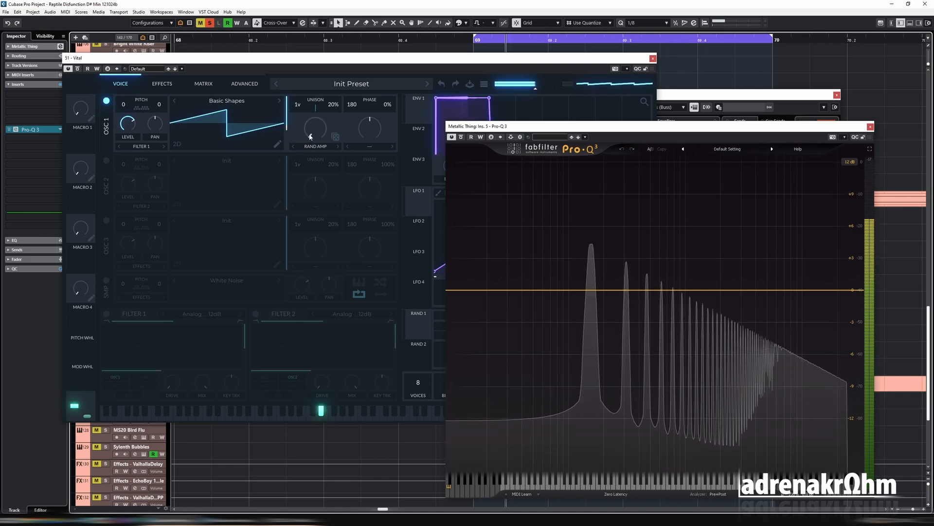
Raise OSC 1's Random Amplitudes morph amount in Vital
drag(310, 136, 314, 97)
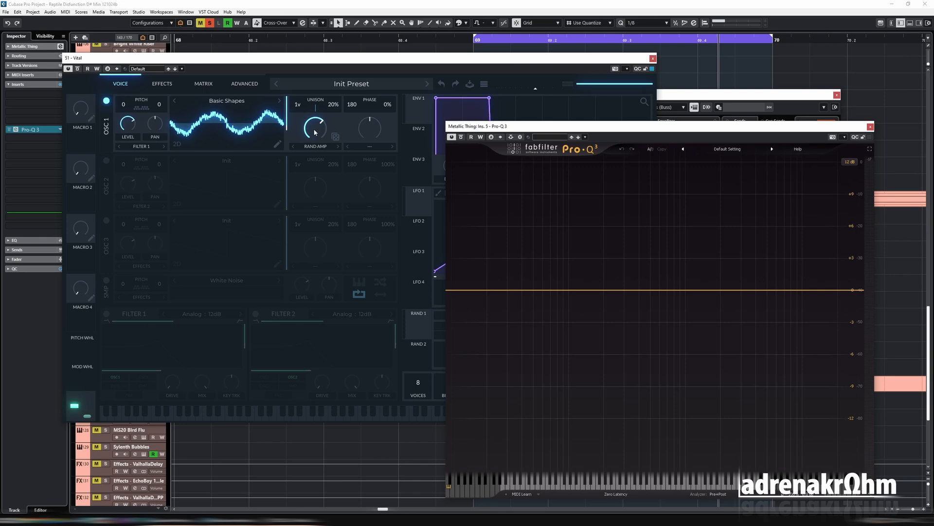
Turn OSC 1's Random Amplitudes morph amount all the way down and assign the RAND note modulator to it
drag(315, 130, 379, 194)
click(869, 127)
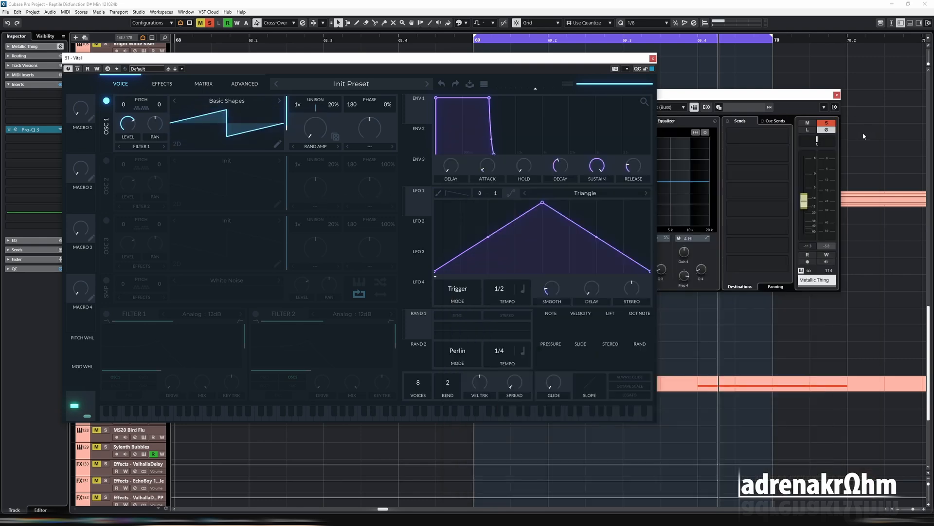
drag(448, 278, 459, 286)
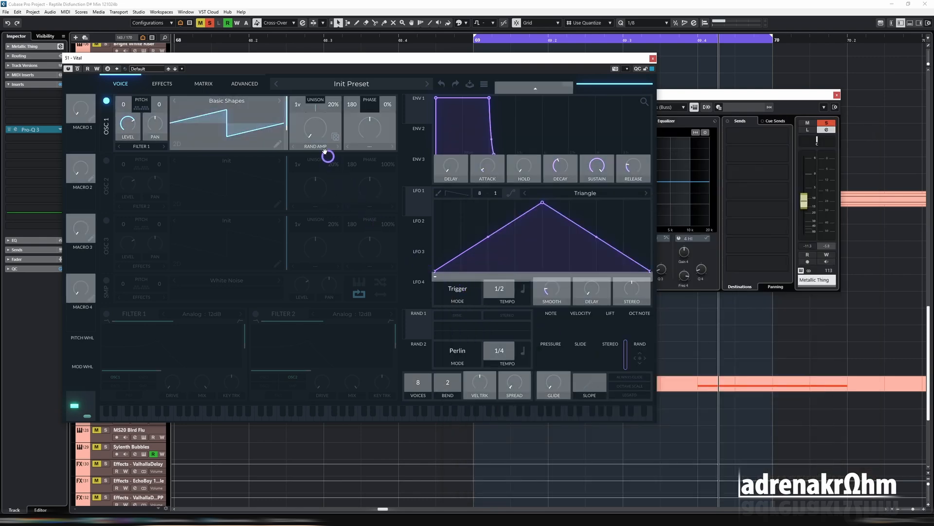
drag(325, 151, 317, 134)
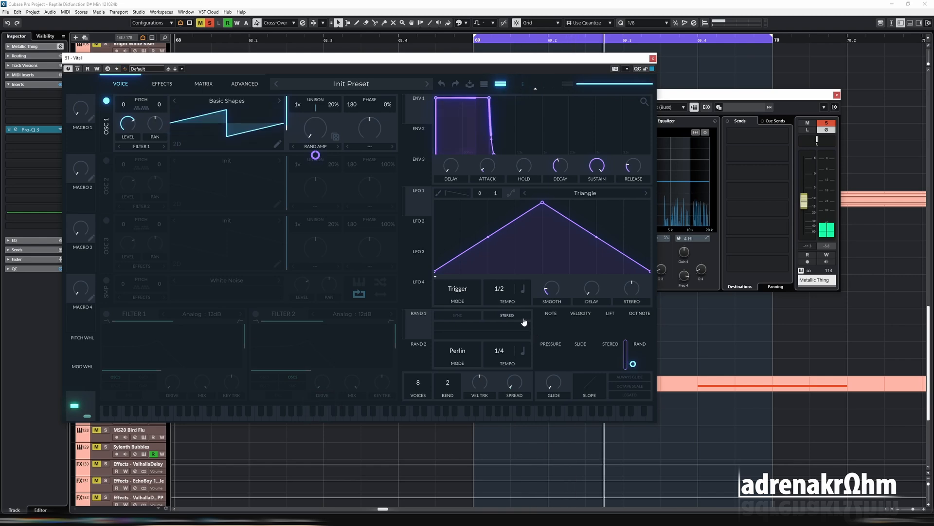
Audition notes across Vital's keyboard to hear the randomised morph amount
click(394, 412)
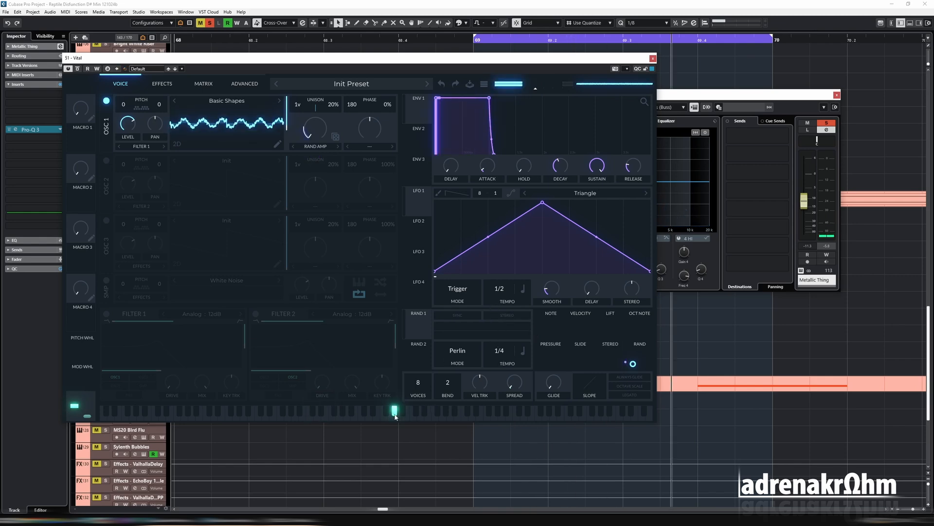
click(343, 413)
click(317, 415)
click(352, 416)
click(399, 416)
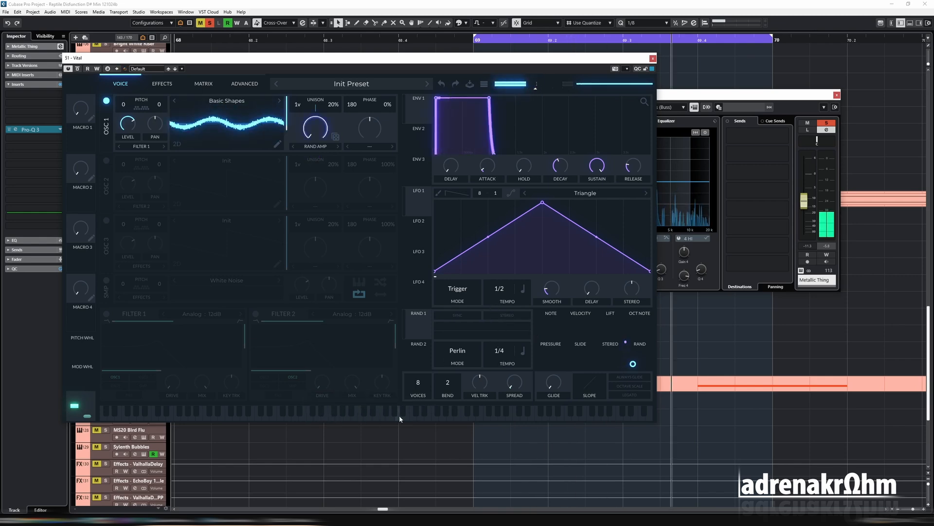
click(443, 416)
click(374, 416)
click(331, 416)
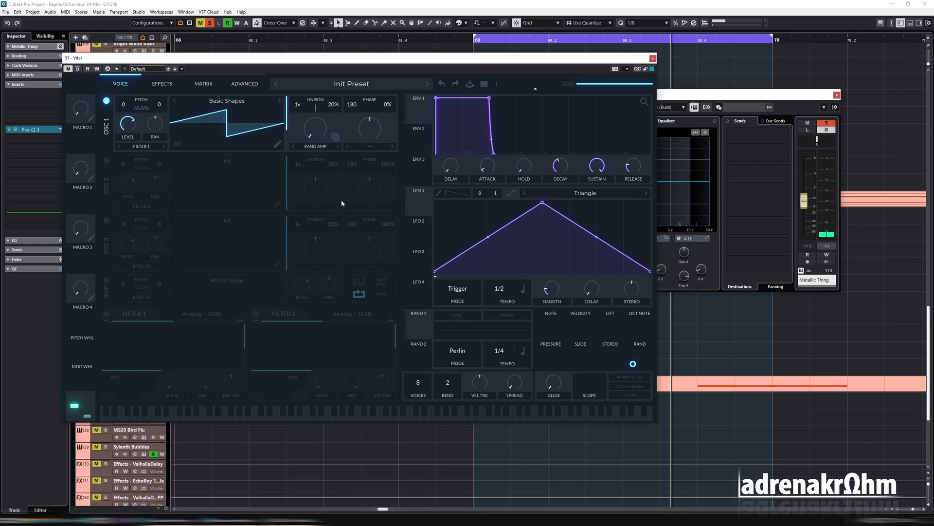
click(293, 413)
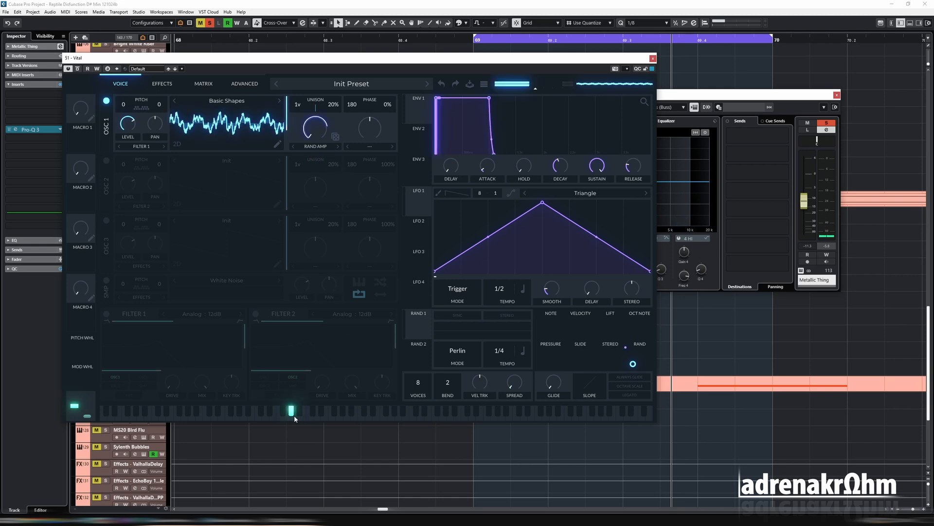
click(350, 414)
click(375, 414)
click(317, 415)
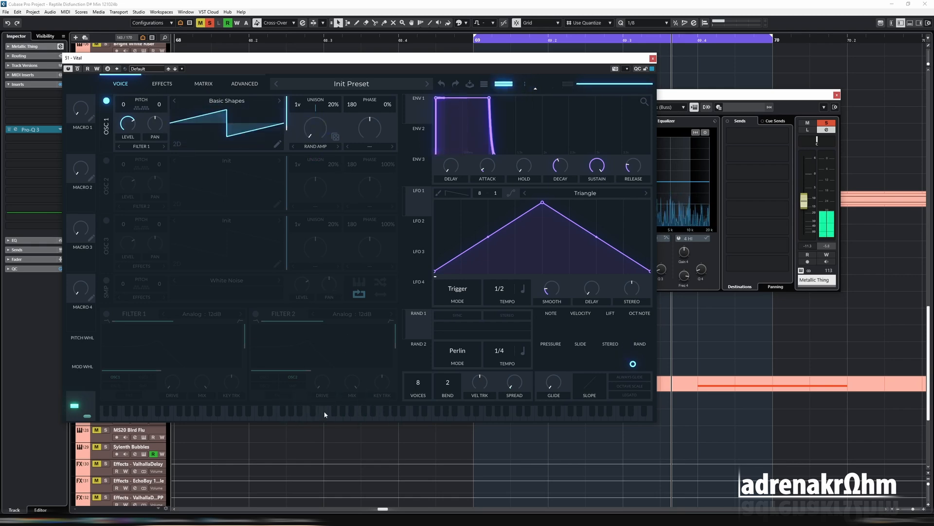
Turn the voice spread fully up and enable Filter 1 as an Analog 24dB band-pass with a raised cutoff
drag(514, 382, 519, 347)
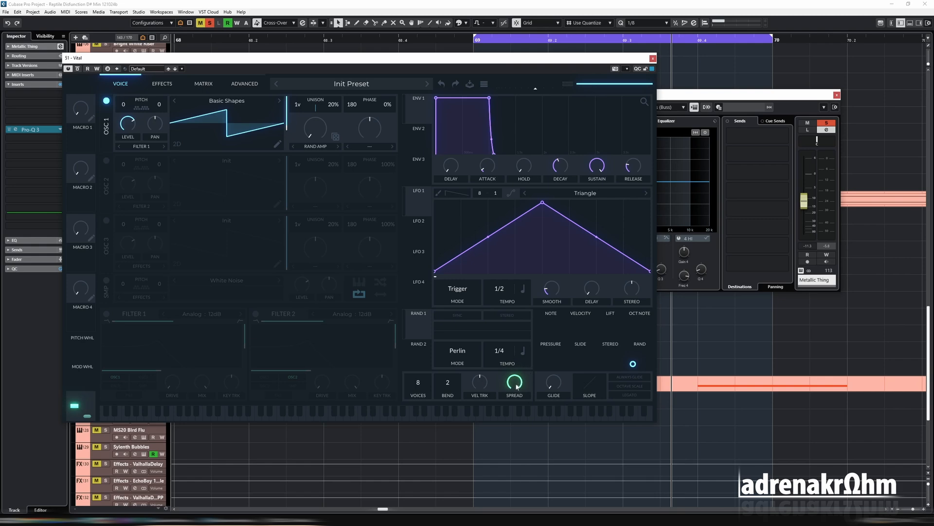
click(106, 315)
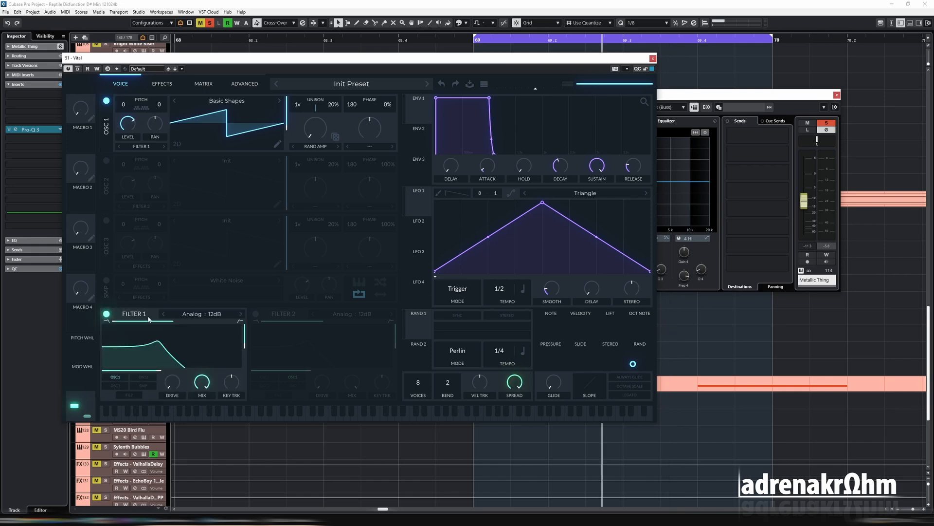
drag(122, 325, 174, 325)
click(241, 314)
drag(161, 371, 207, 371)
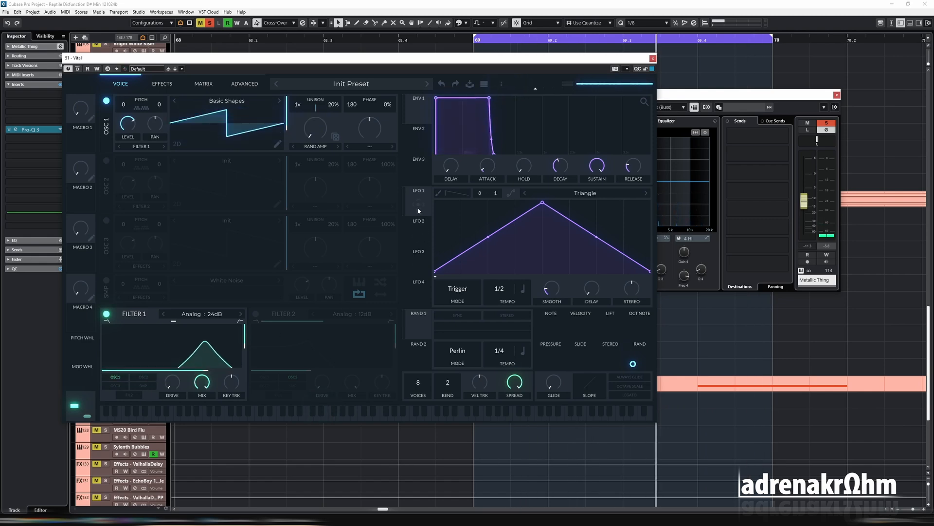
Assign LFO 1 to Filter 1's cutoff and reshape the LFO into a falling ramp
drag(417, 206, 185, 370)
drag(434, 273, 444, 189)
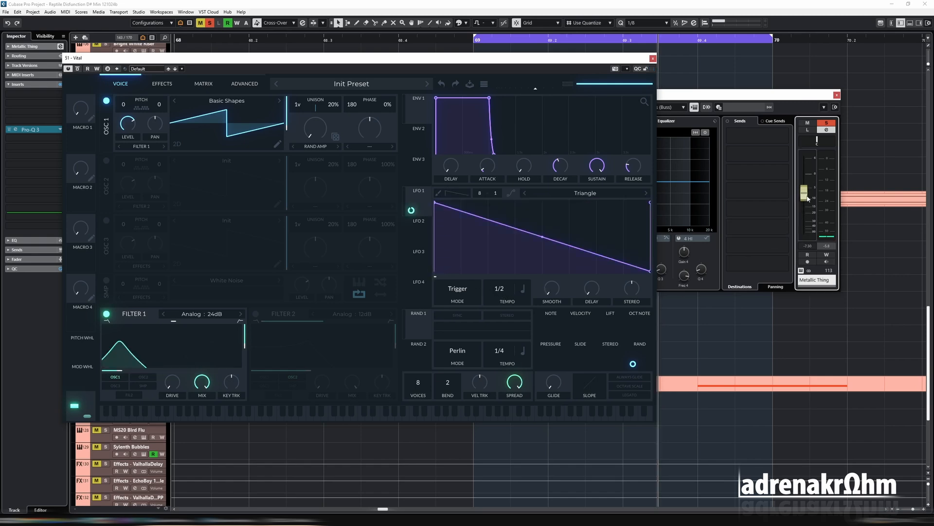
Audition several notes with the filter sweep and adjust the RAND modulation amount on OSC 1's morph
click(299, 413)
click(250, 418)
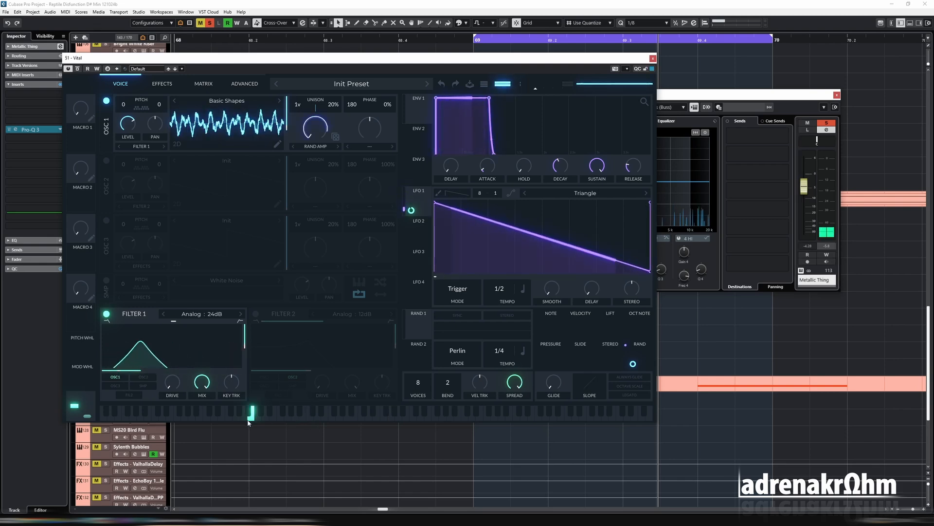
click(402, 413)
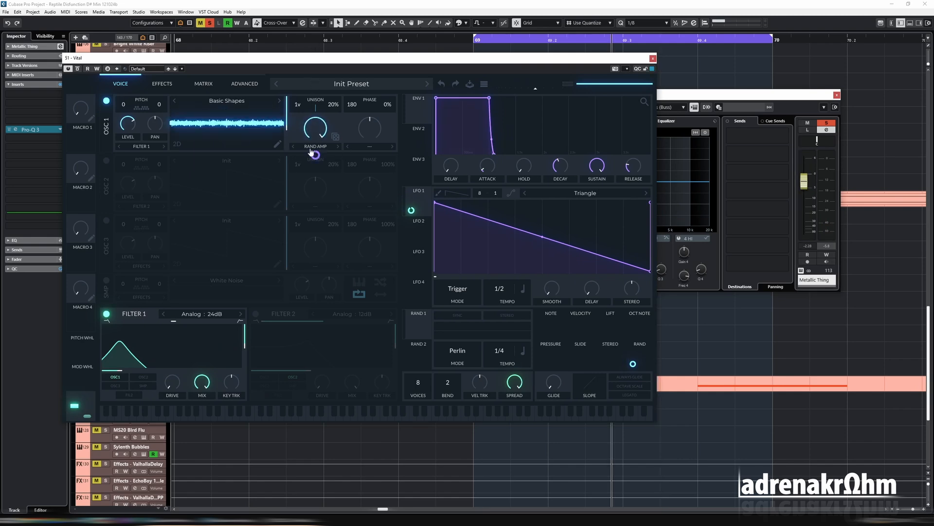
drag(315, 155, 315, 209)
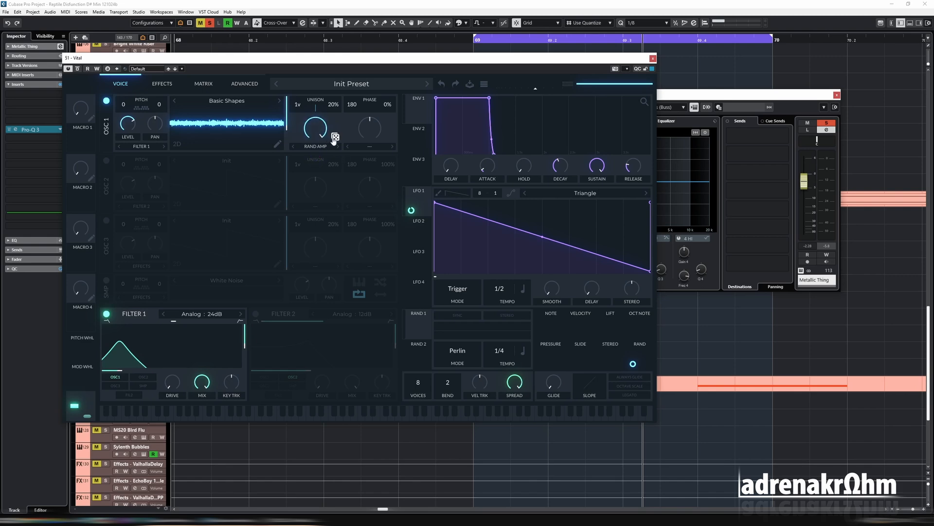
Enable the Ping Pong Delay effect at 1/8, set its mix to about 33.8% and raise its filter cutoff
click(163, 84)
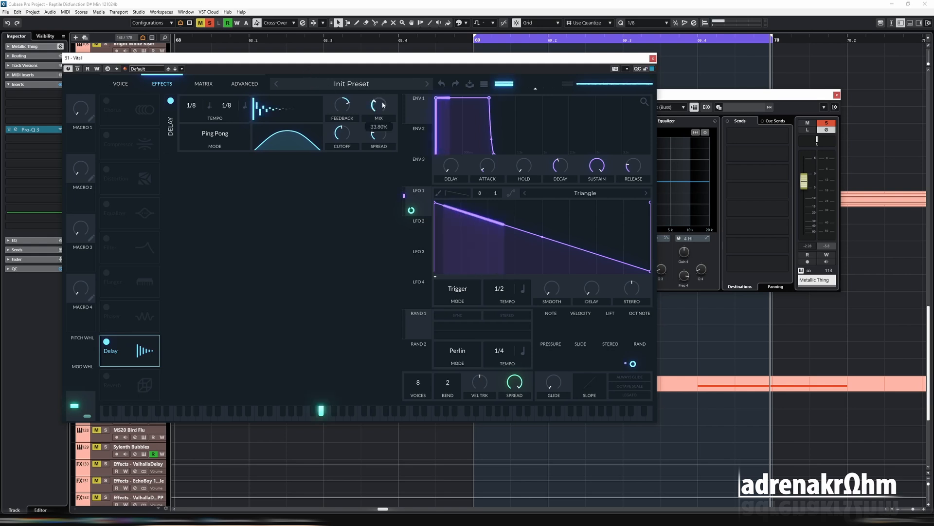
drag(383, 106, 384, 104)
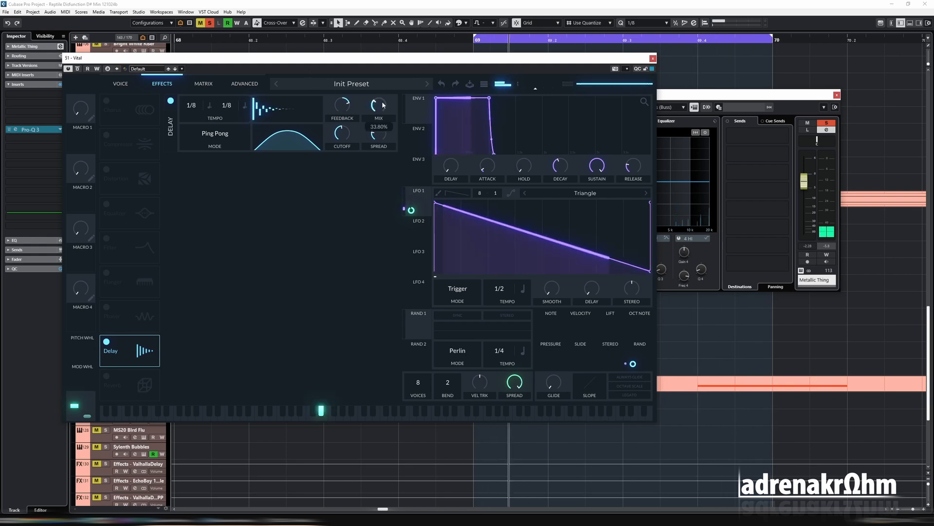
drag(342, 137, 384, 127)
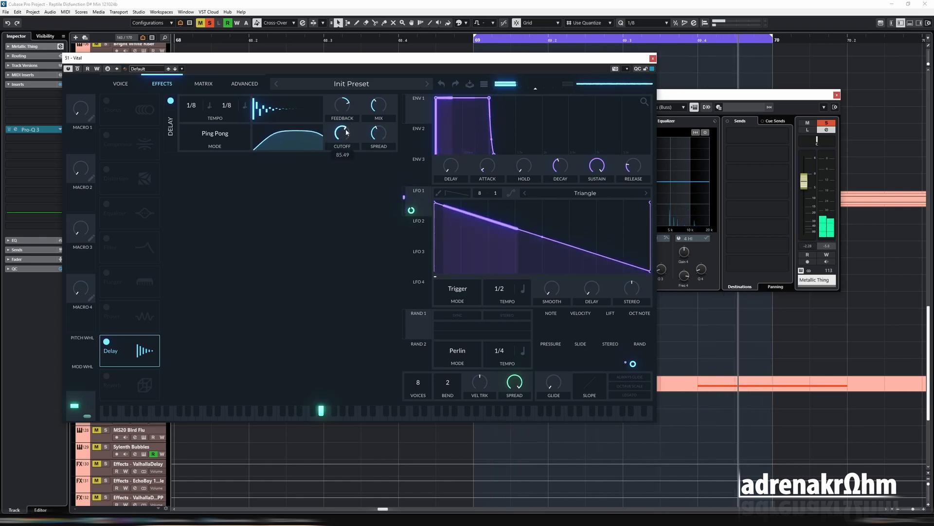
mouse_move(344, 134)
mouse_down()
mouse_move(378, 118)
mouse_move(345, 138)
mouse_up()
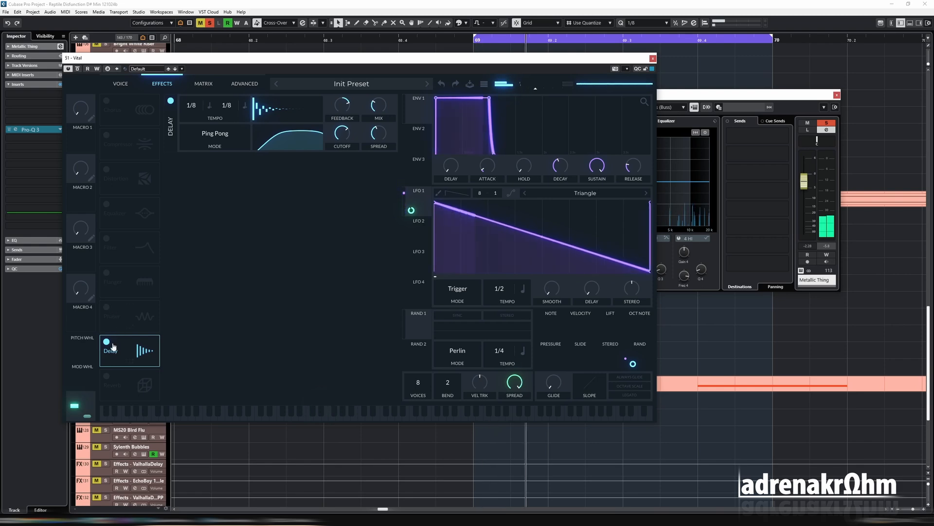
Enable the Reverb effect, cut its low band fully and set its mix to about 33%
click(106, 272)
click(106, 273)
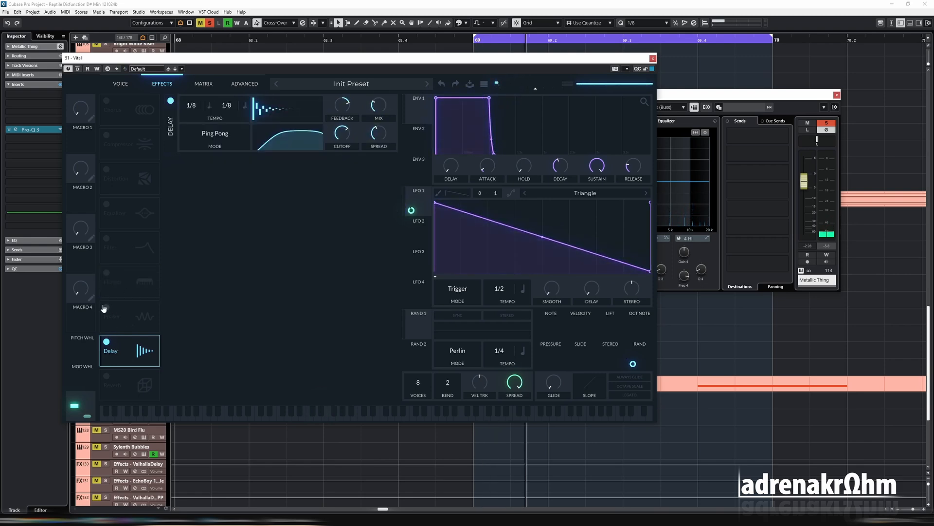
click(108, 375)
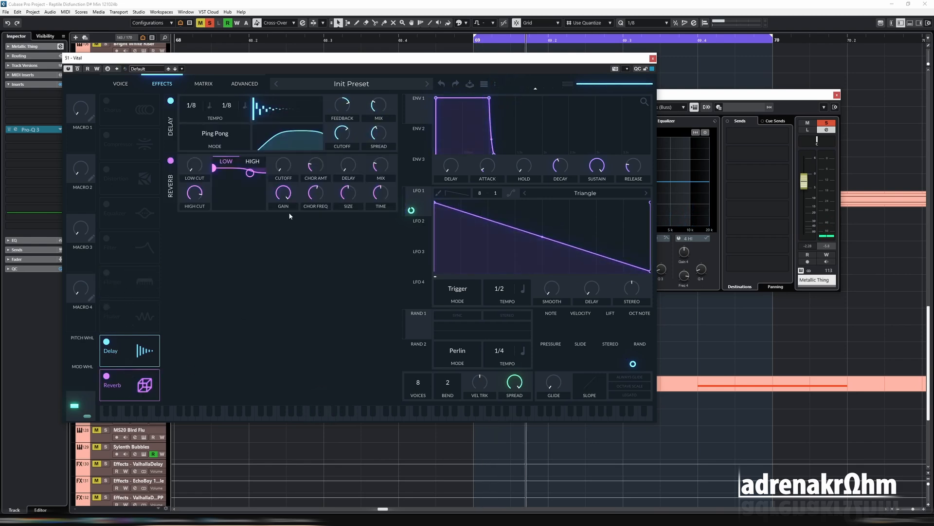
drag(212, 207, 214, 207)
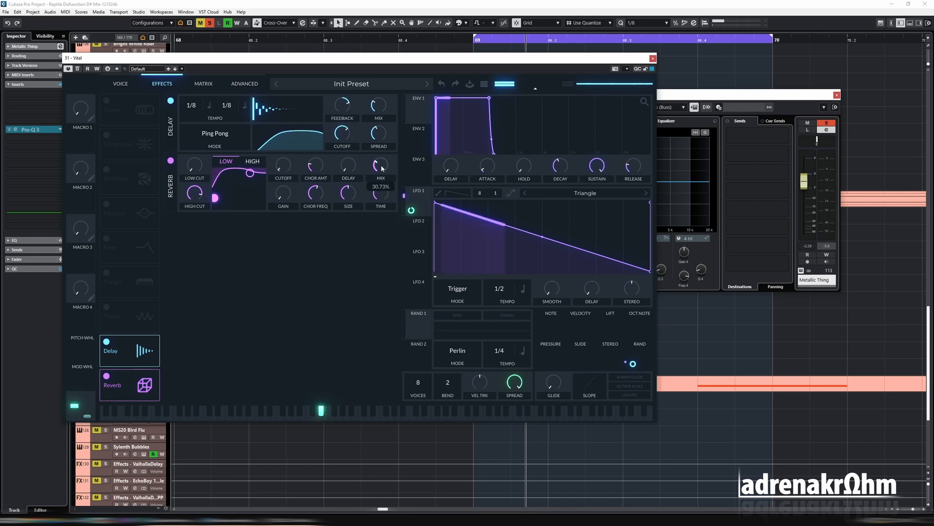
drag(381, 170, 373, 174)
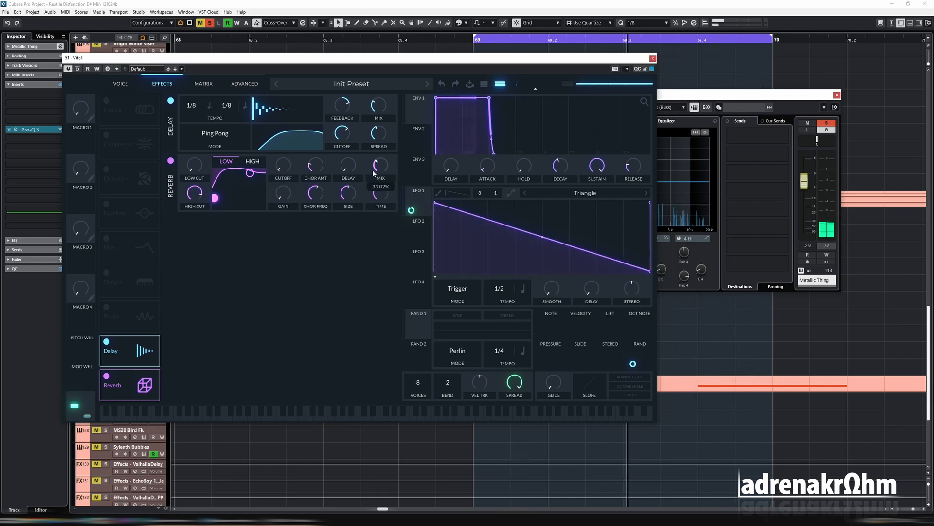
Enable the Compressor effect in High Band mode and lower Vital's output volume to about -31 dB
click(120, 144)
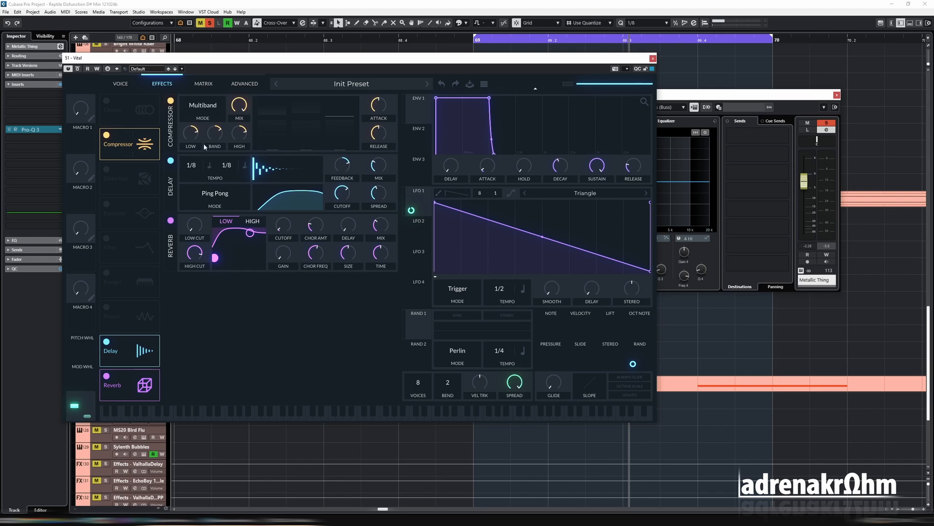
click(211, 109)
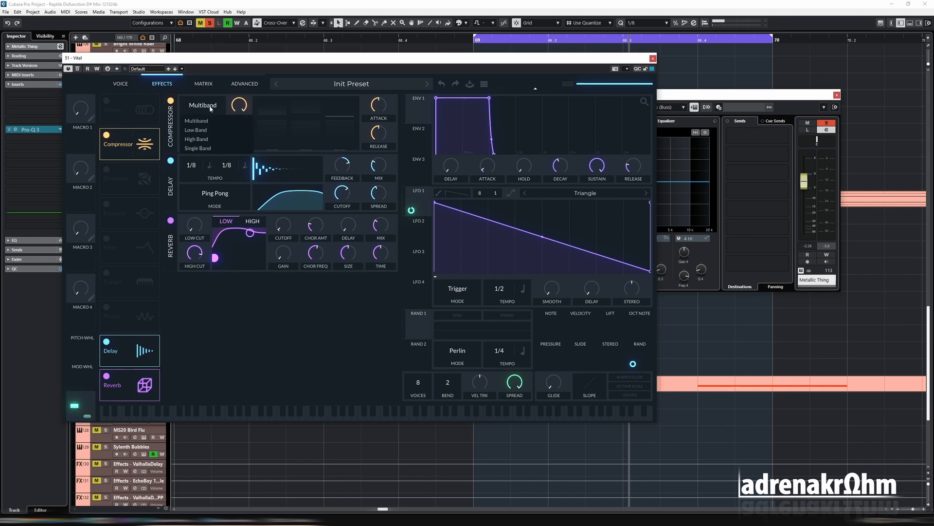
click(200, 139)
drag(524, 92, 522, 93)
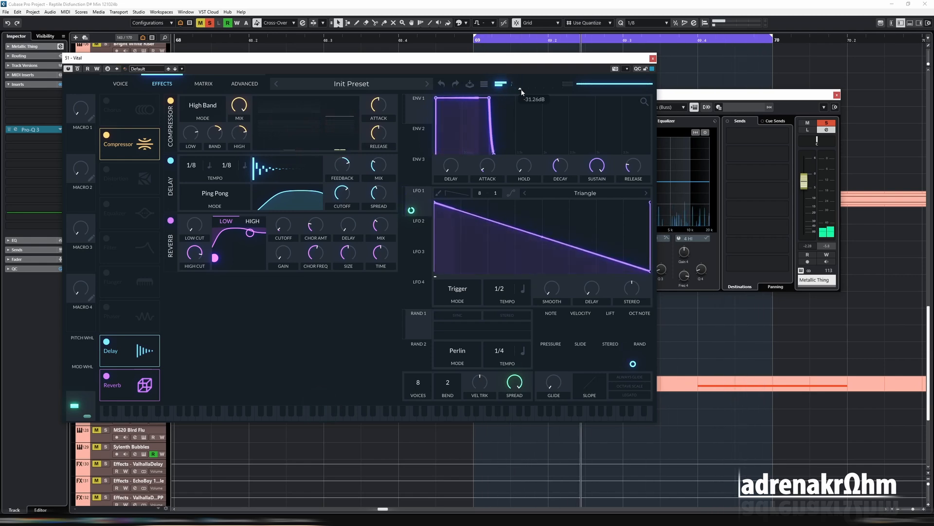
drag(522, 93, 523, 92)
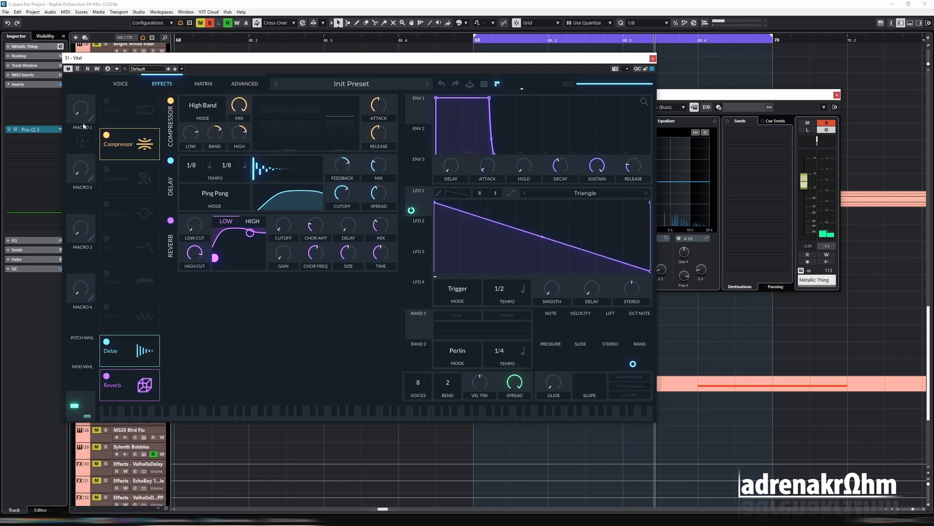
Enable the Distortion effect with the Soft Clip type and raise its drive slightly
click(106, 169)
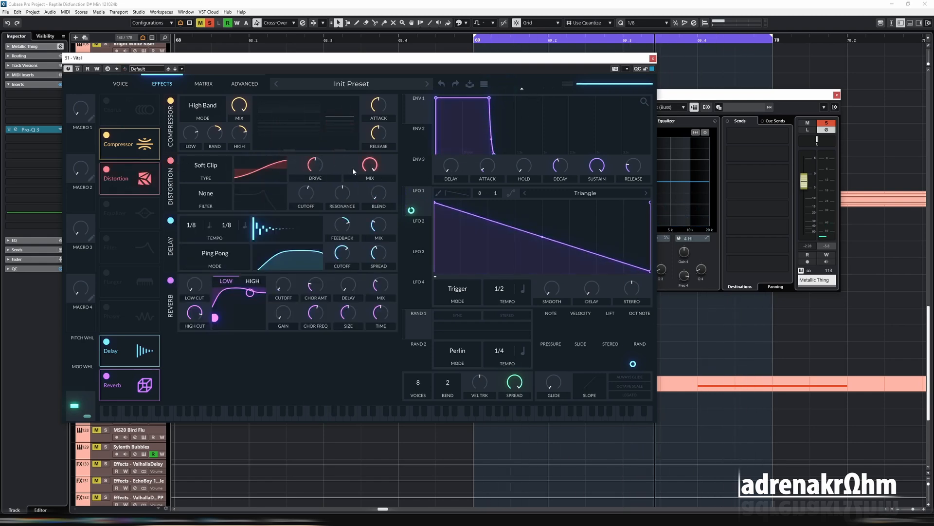
drag(317, 168, 317, 163)
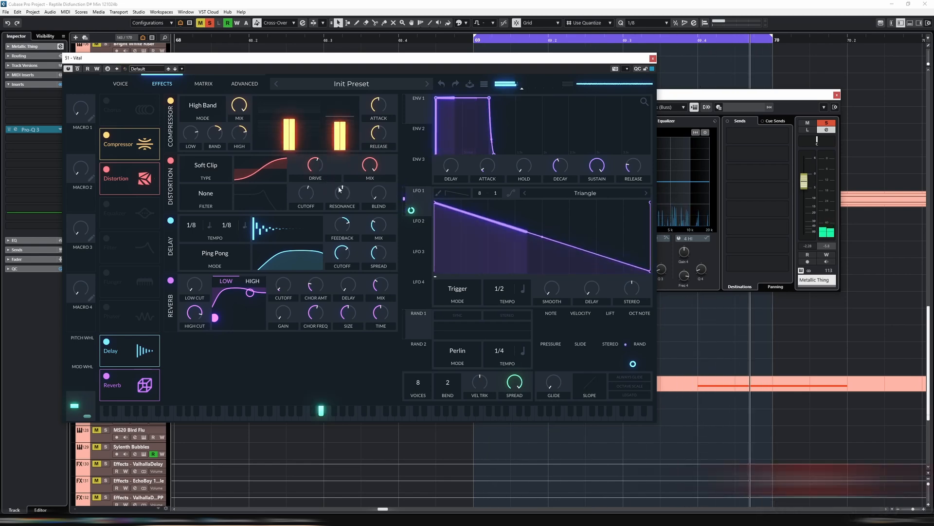
Set the distortion filter to Post after trying Pre, with its blend at about 1.89 and a lower cutoff
click(311, 201)
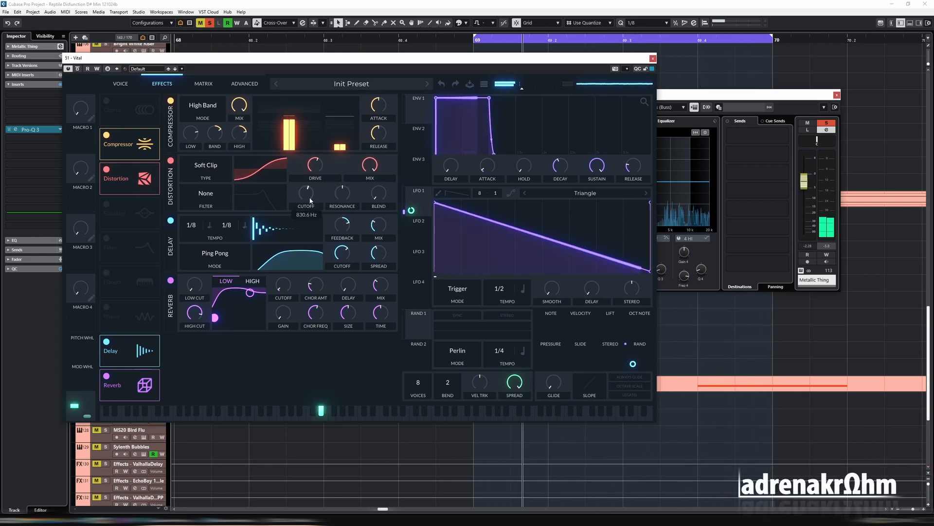
click(219, 195)
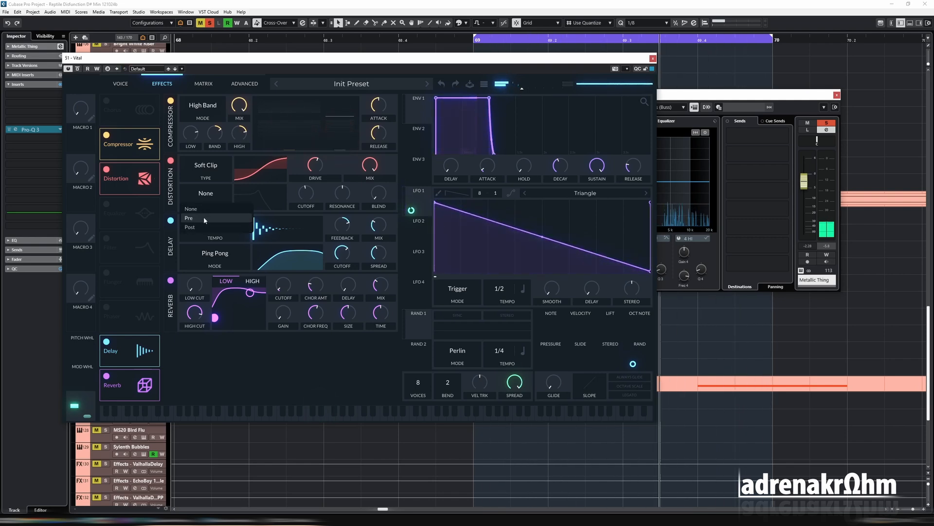
click(204, 219)
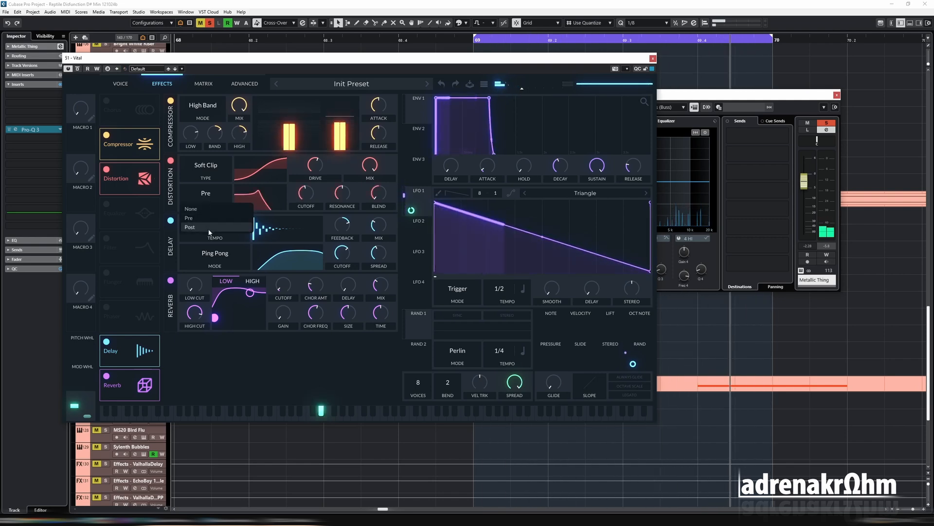
click(209, 228)
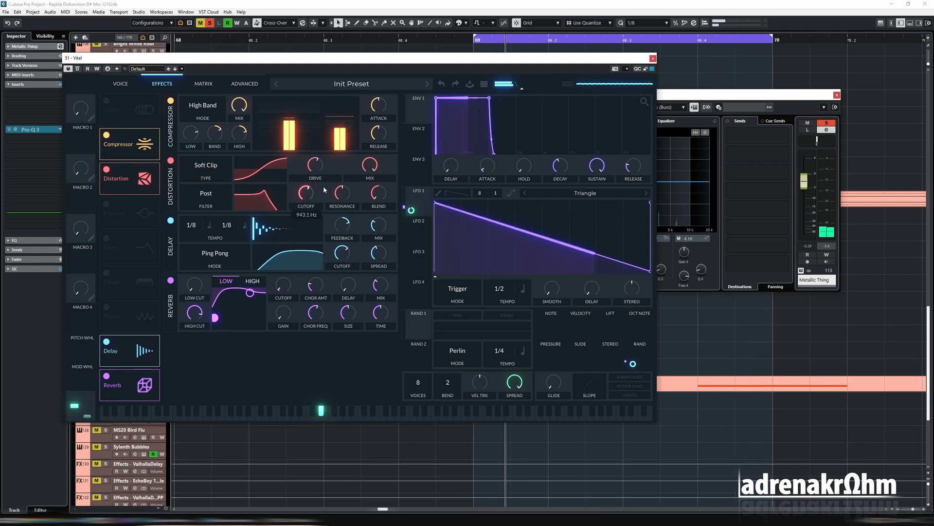
drag(380, 194, 398, 152)
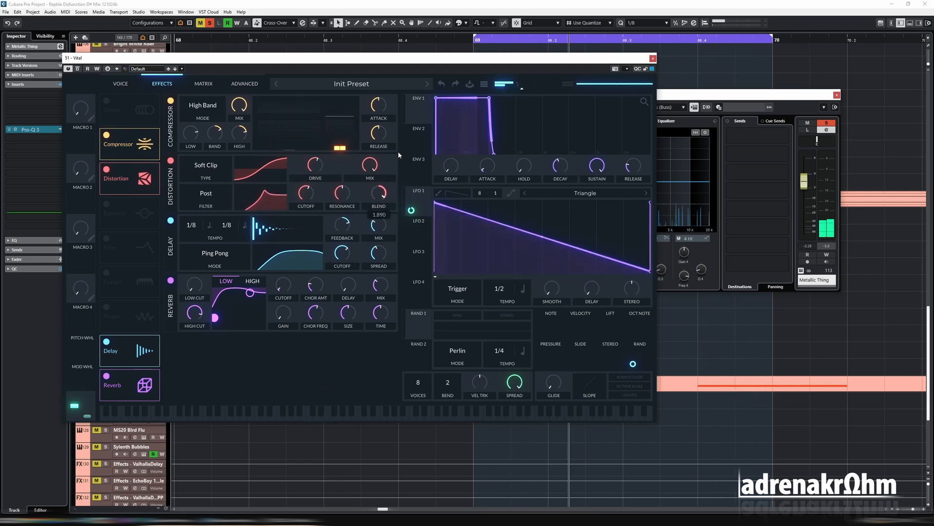
drag(305, 195, 302, 204)
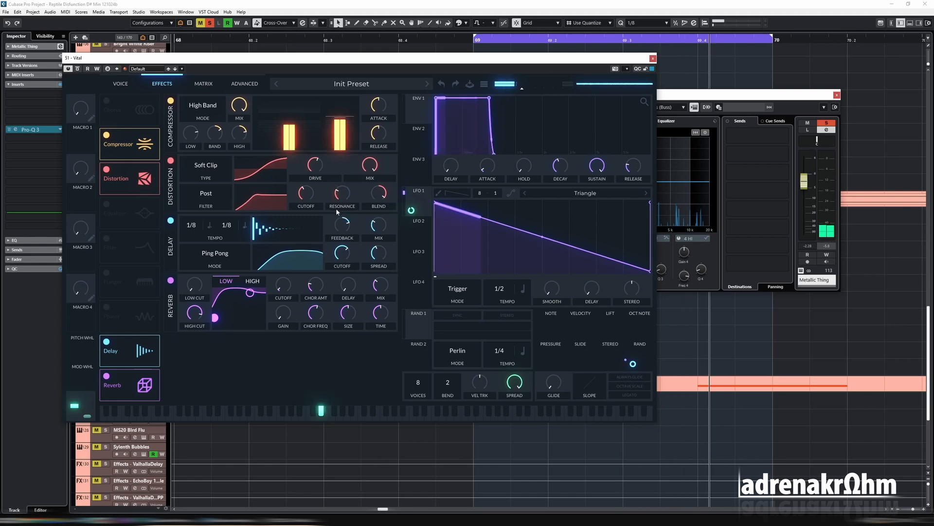
Switch the distortion type to Hard Clip with about 8.6 dB drive, and adjust its filter with a slightly higher cutoff and a blend of about 1.76
drag(305, 196, 306, 189)
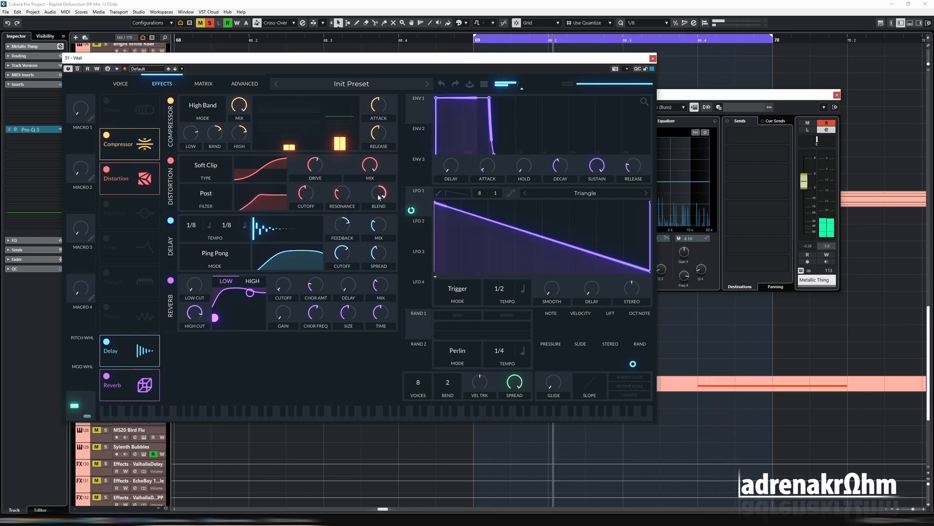
drag(378, 195, 384, 199)
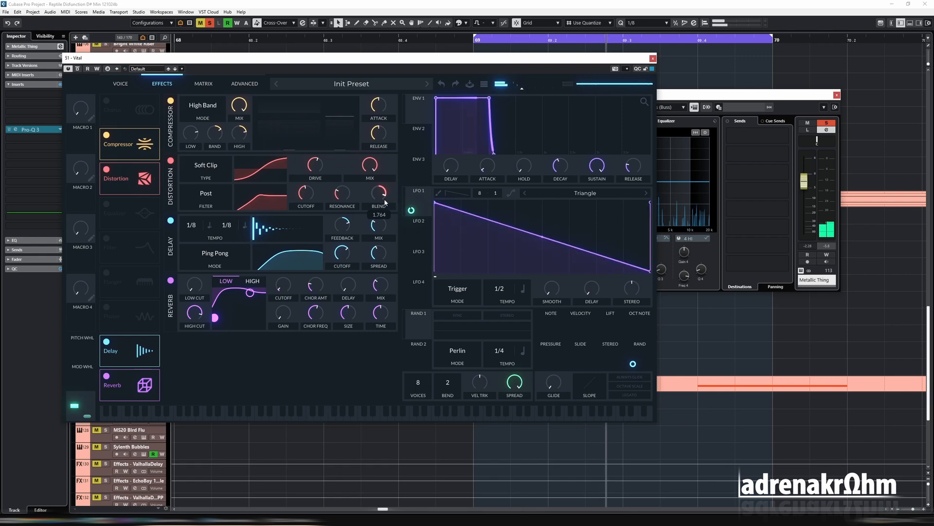
click(209, 168)
click(211, 190)
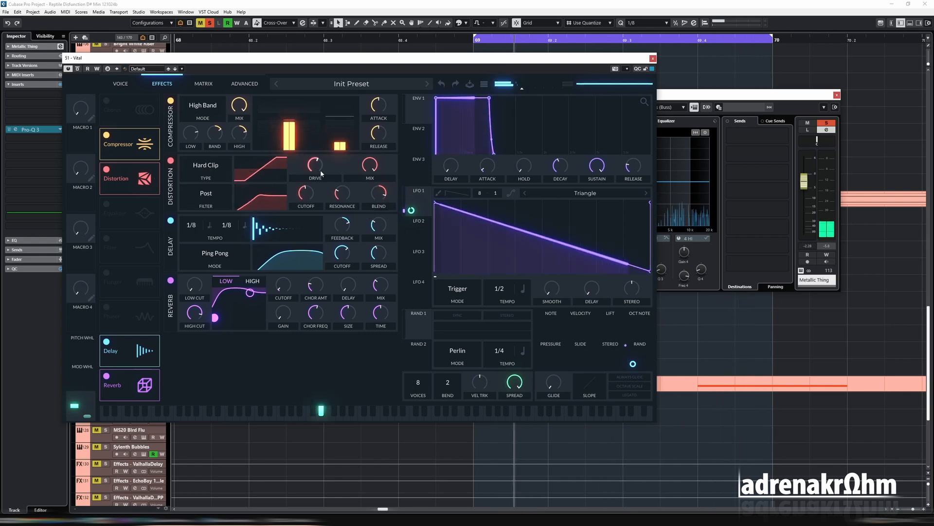
drag(317, 168, 322, 166)
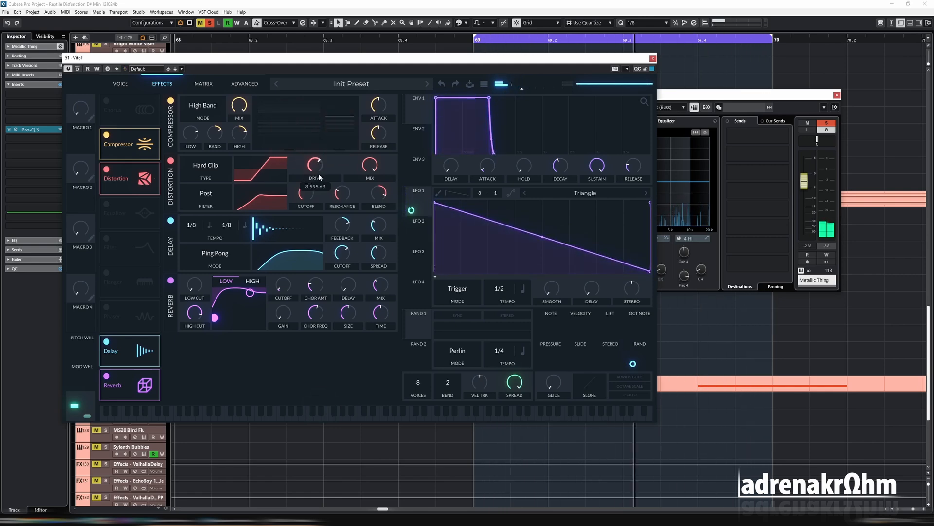
Enable the Equalizer, move it to the end of the effects chain and cut the lows with a slightly raised low-band cutoff
click(105, 208)
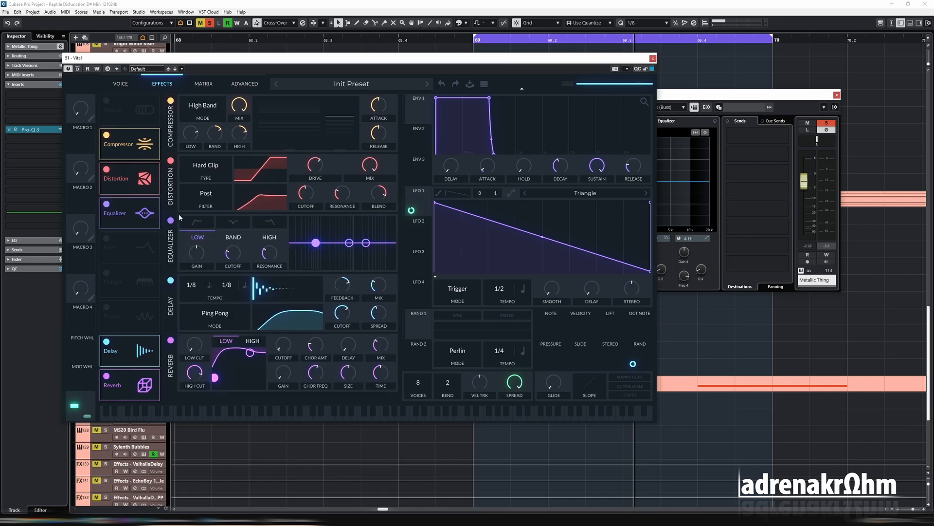
drag(129, 222, 135, 402)
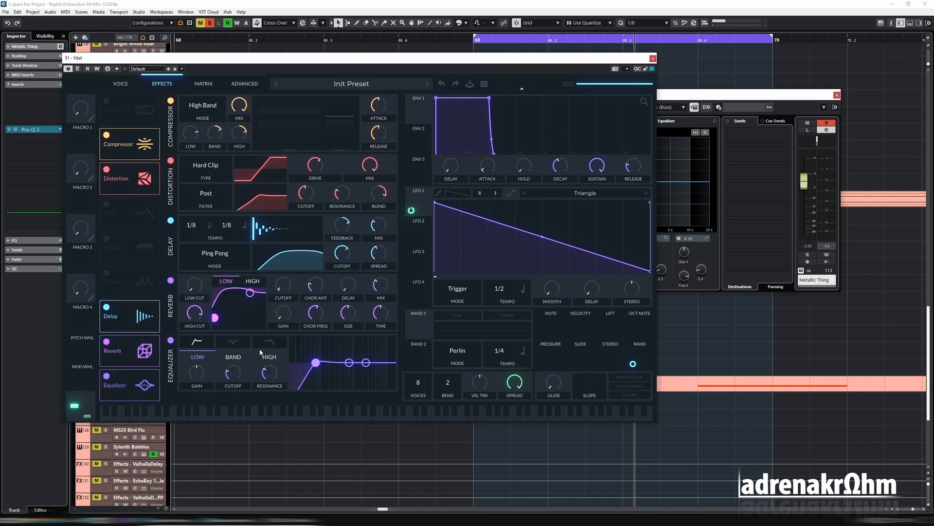
drag(323, 368, 322, 370)
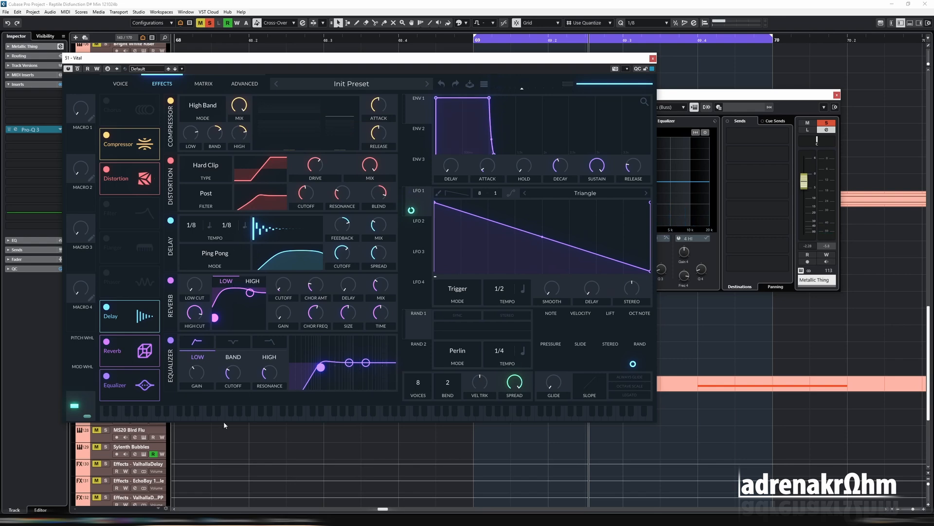
Enable the Chorus with 12 voices, Freeze tempo and about 38% depth, and shape its filter with the cutoff and a reduced spread
click(106, 101)
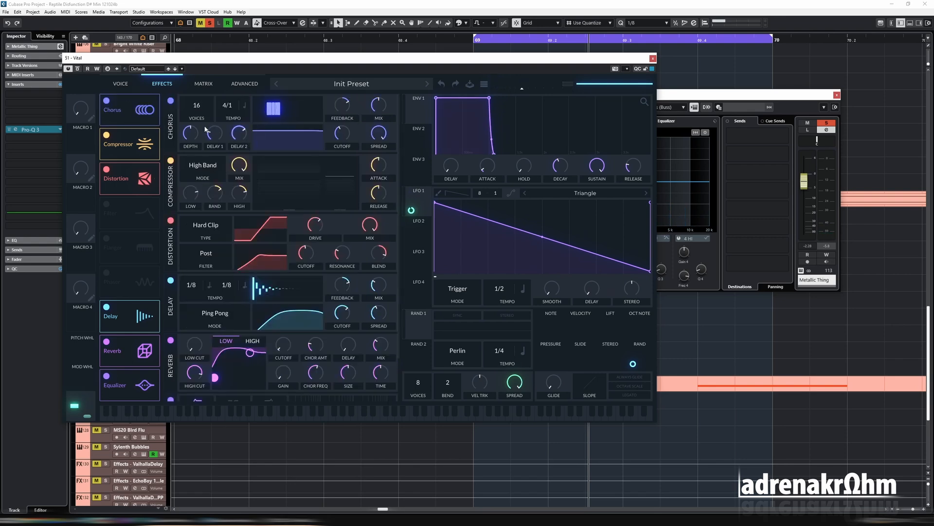
key(space)
drag(199, 105, 226, 152)
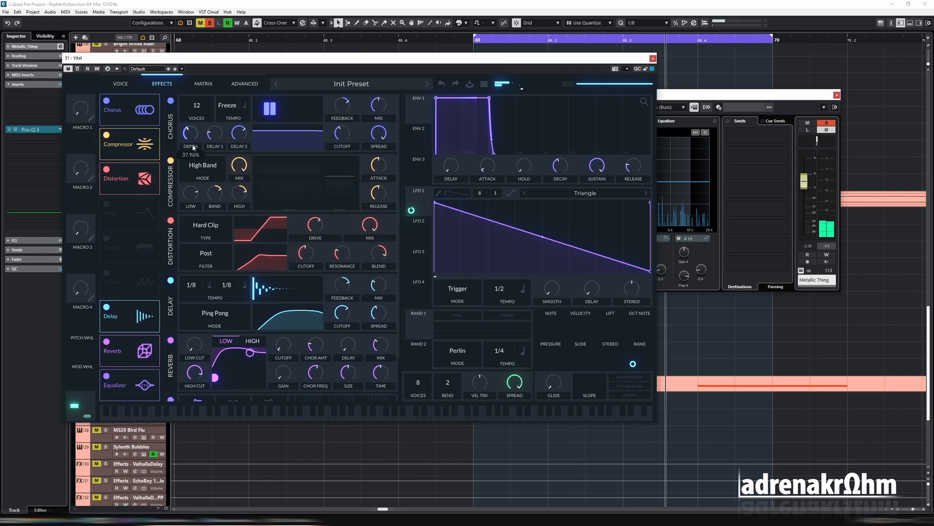
mouse_move(383, 98)
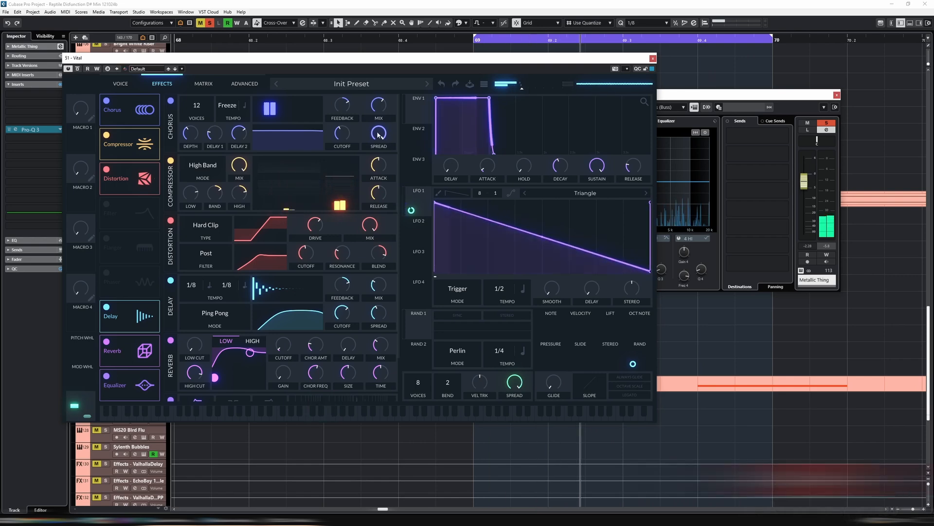
drag(382, 136, 382, 166)
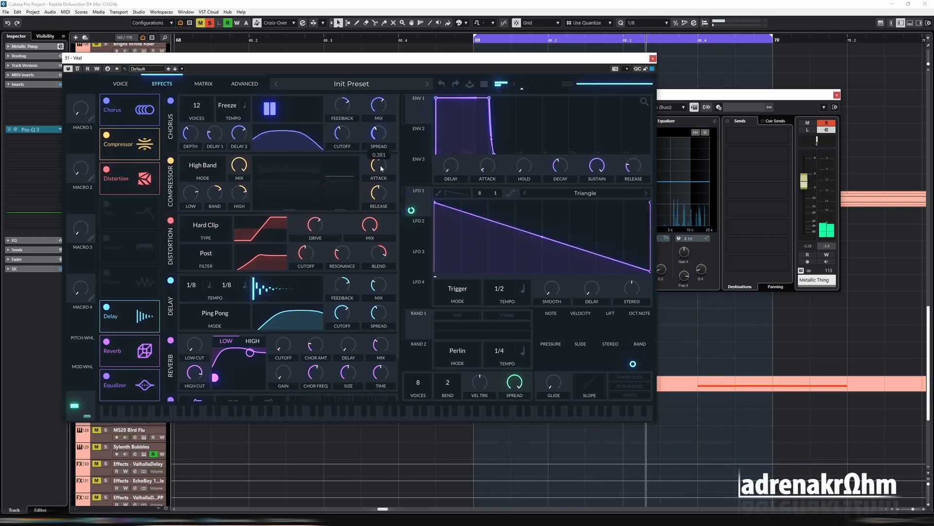
drag(346, 136, 347, 107)
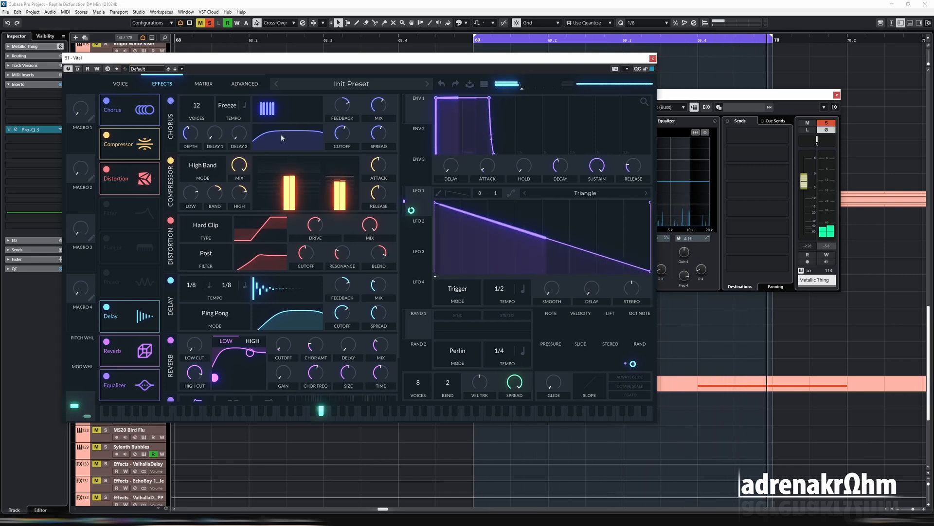
Return to Vital's voice page, unsolo the Metallic Thing track, and close its channel settings and the Vital window
click(122, 84)
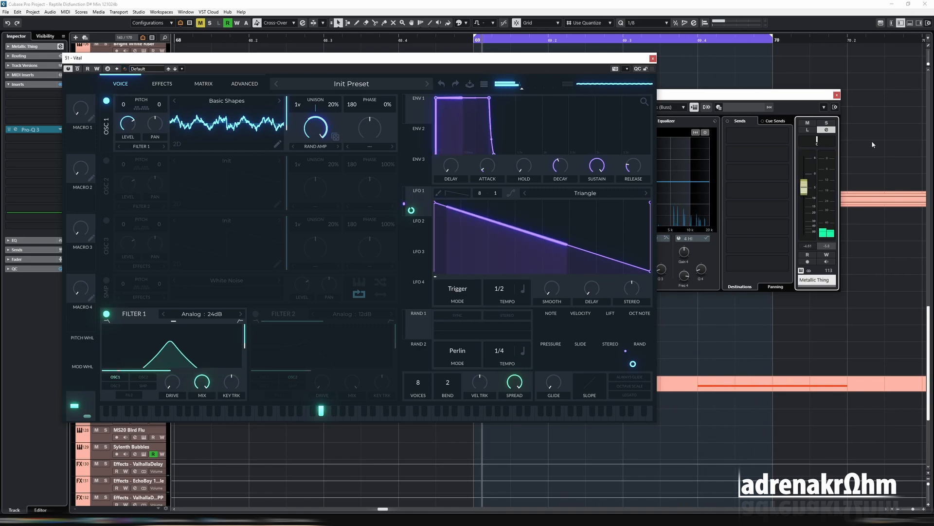
click(836, 95)
click(652, 58)
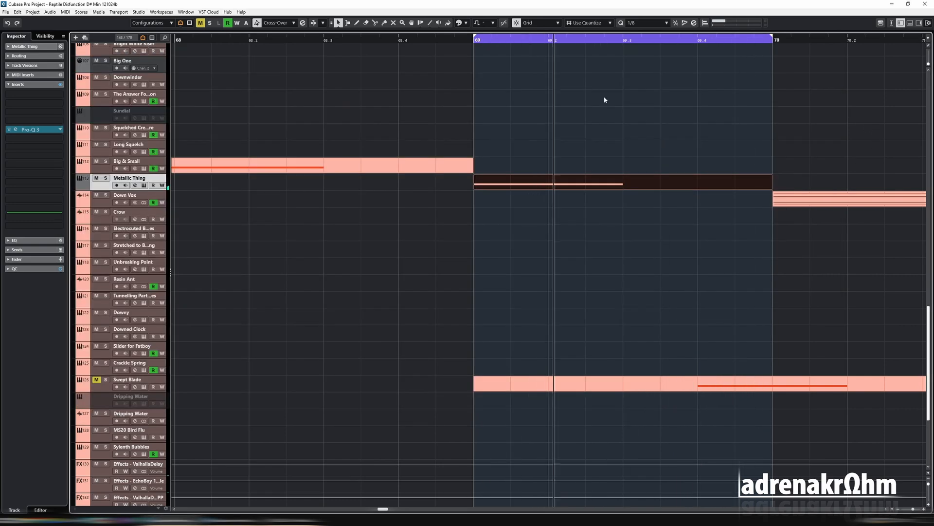
Zoom the arrangement out, select the lead clips and set the loop range to bars 65 to 77 for playback in context
key(g)
key(g)
key(g)
key(g)
key(g)
key(g)
key(g)
key(g)
key(g)
key(g)
key(g)
key(g)
key(g)
key(g)
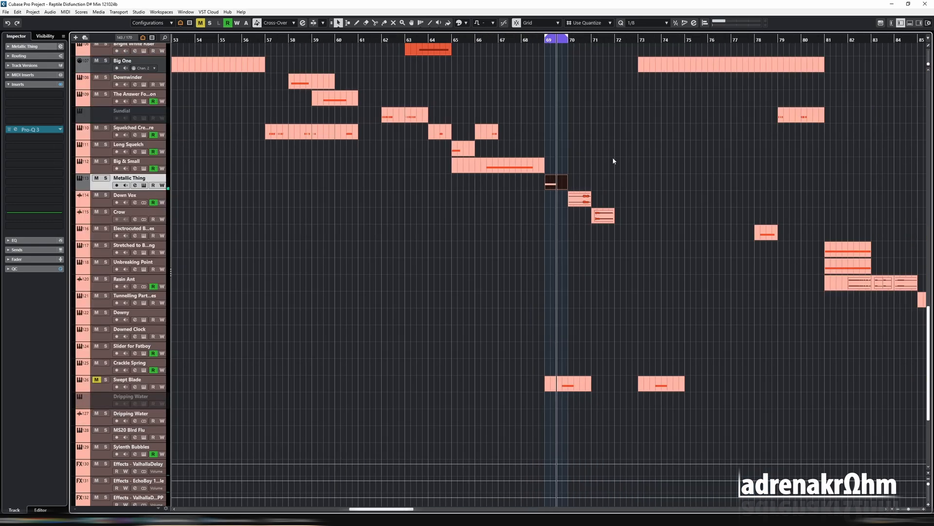
scroll(614, 159, up, 15)
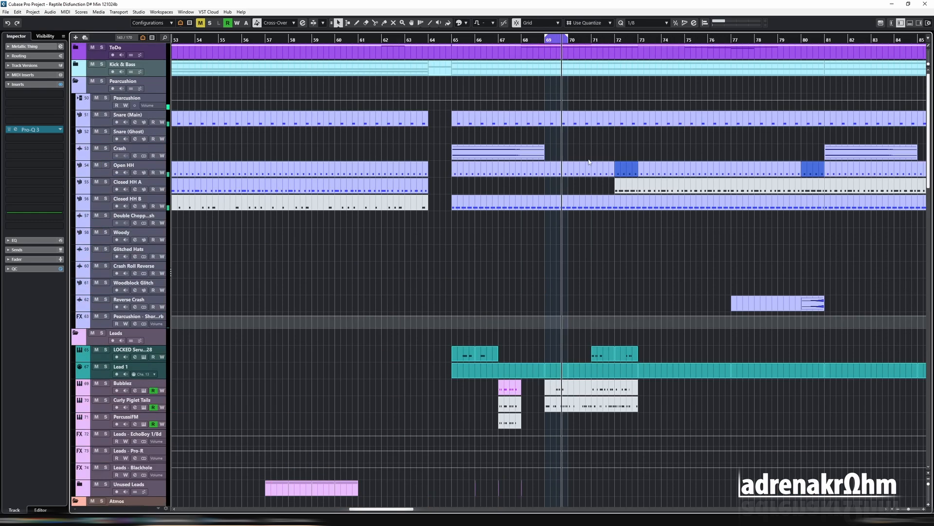
drag(400, 341, 660, 366)
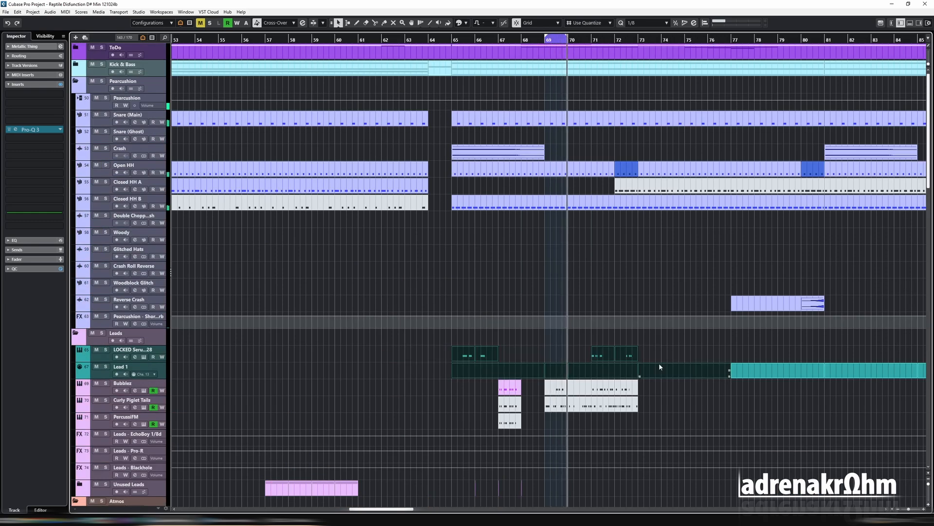
key(p)
Move the Metallic Thing clip half a bar earlier to the middle of bar 68, and replay the passage leading into it
scroll(654, 353, down, 5)
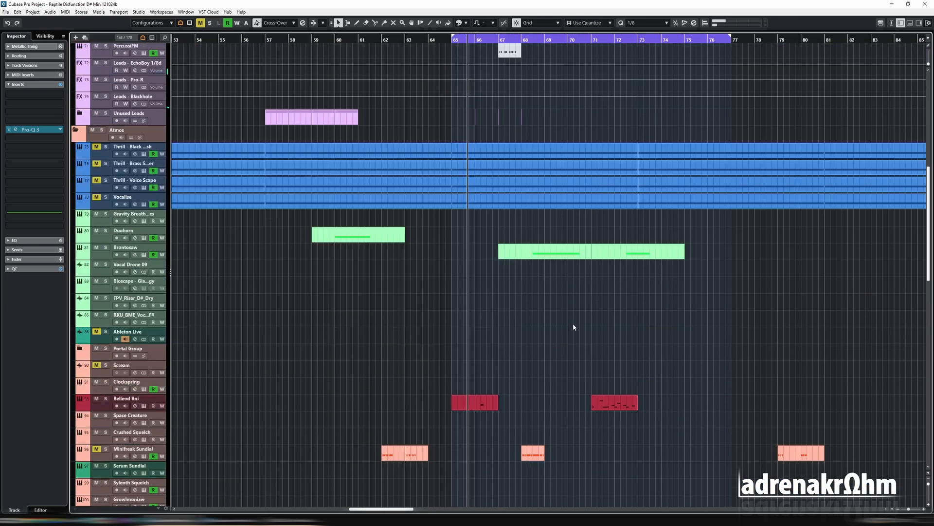
scroll(574, 325, down, 2)
scroll(530, 325, down, 6)
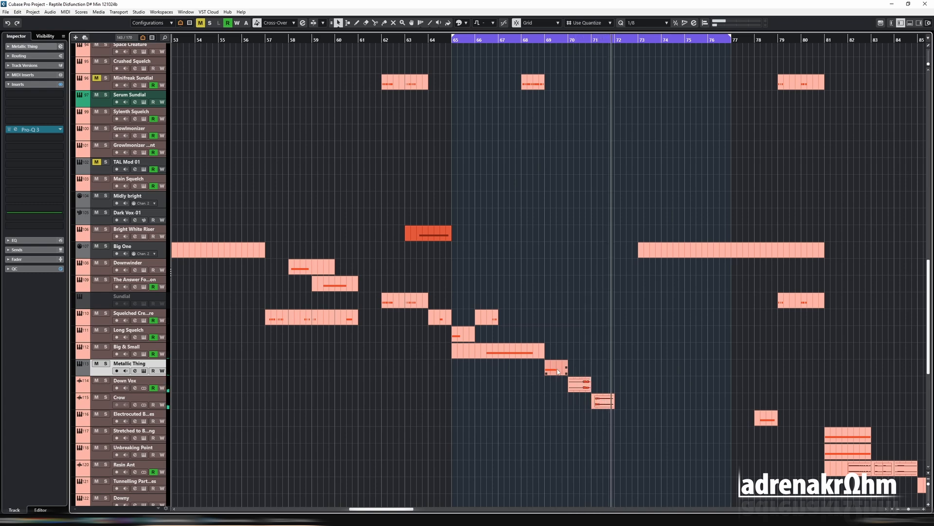
drag(558, 371, 547, 371)
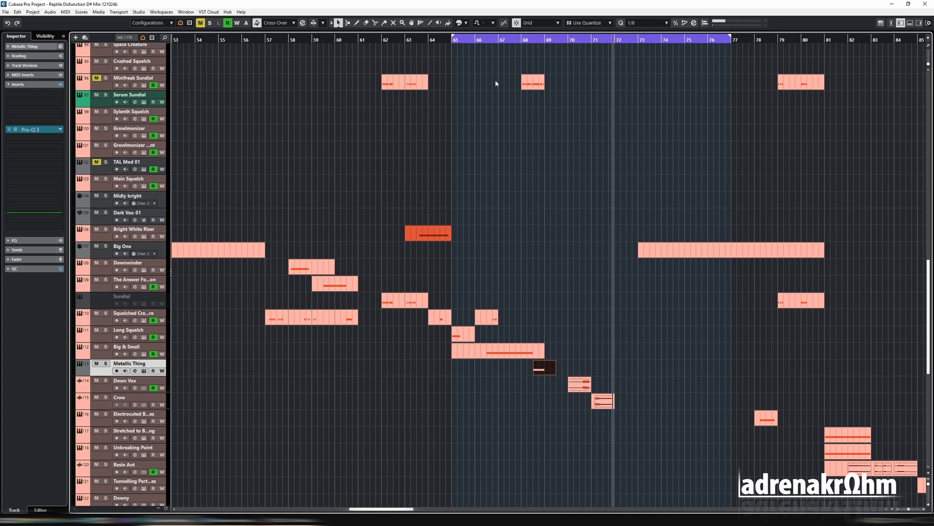
click(501, 43)
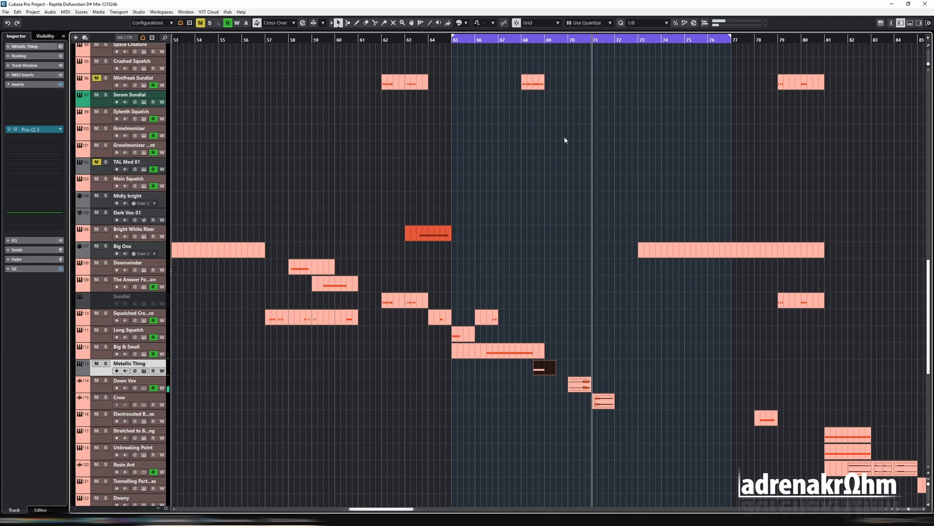
click(486, 39)
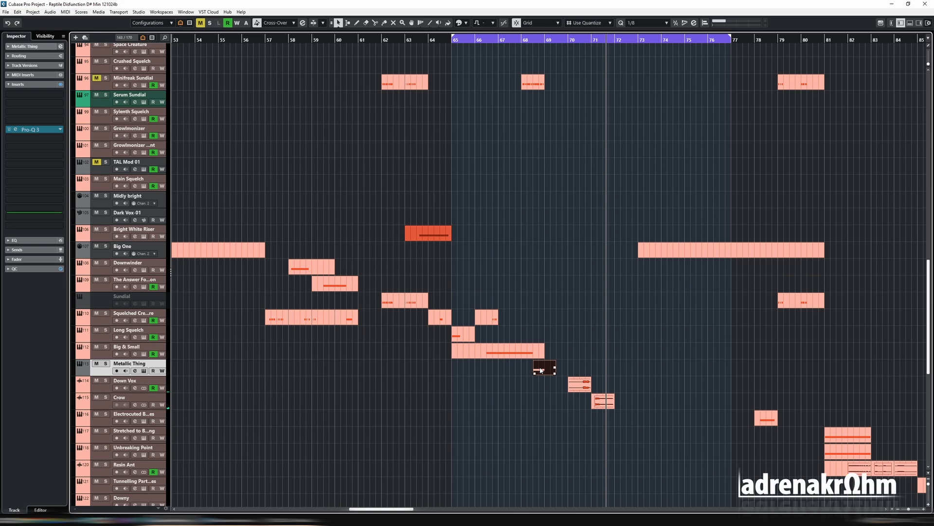
Set the loop range around the Metallic Thing clip, reopen Vital and assign LFO 2 to oscillator 1's transpose
key(p)
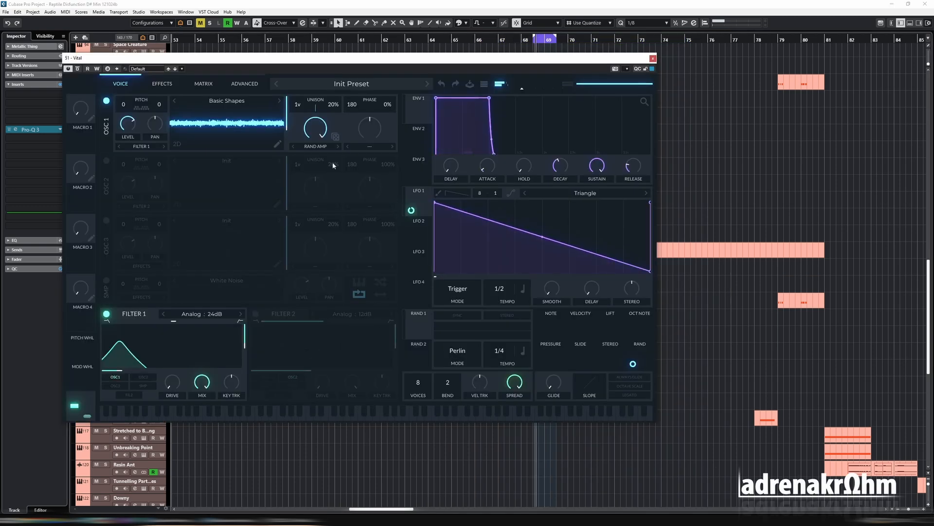
click(421, 237)
drag(420, 238, 145, 155)
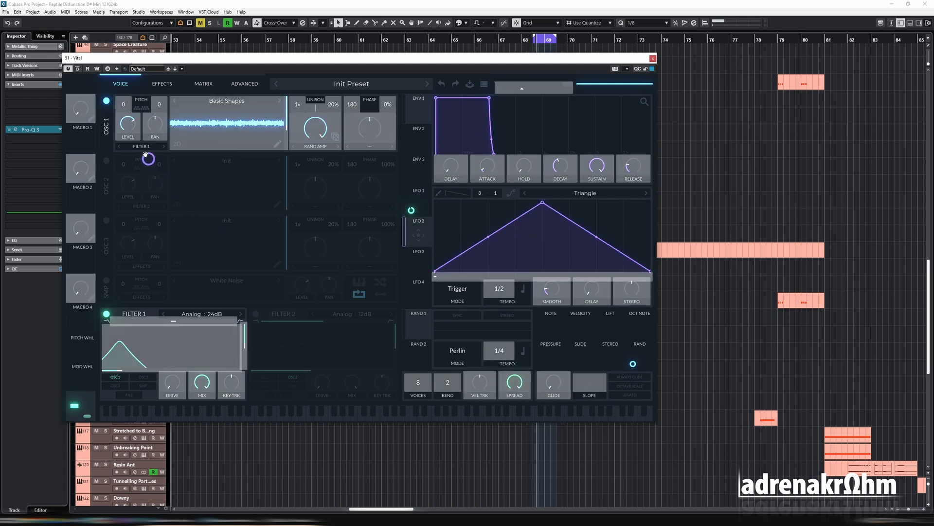
drag(124, 105, 126, 121)
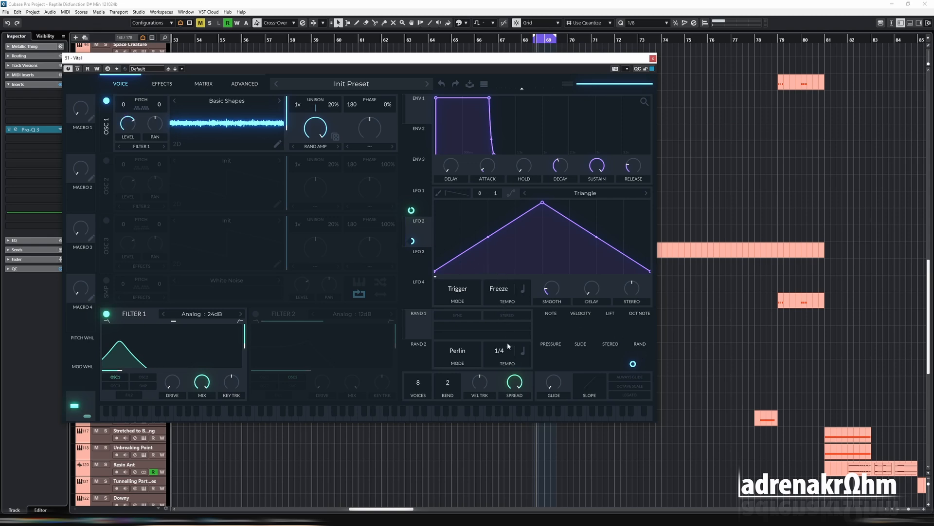
Set LFO 2 to no smoothing, full depth and a rising curve, with oscillator 1 transposed to -24 and Vital's output slightly louder
drag(544, 290, 493, 286)
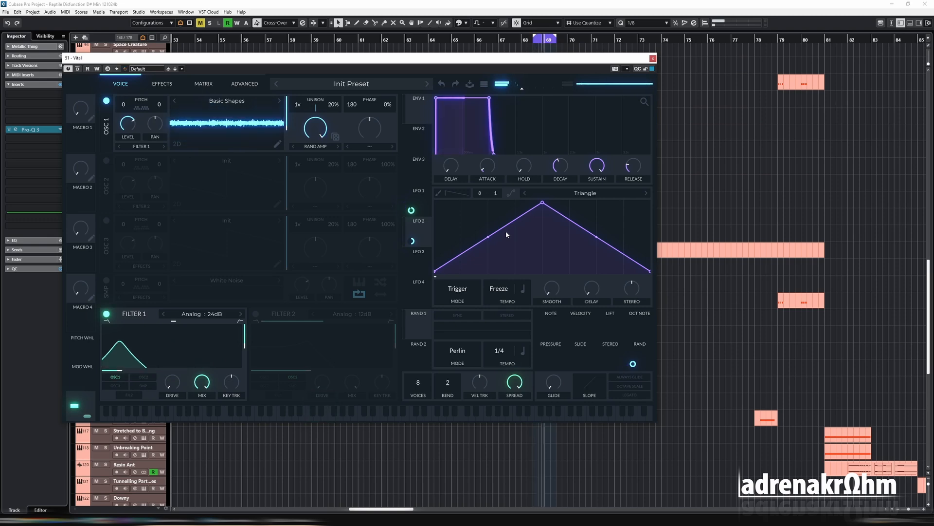
drag(412, 240, 412, 219)
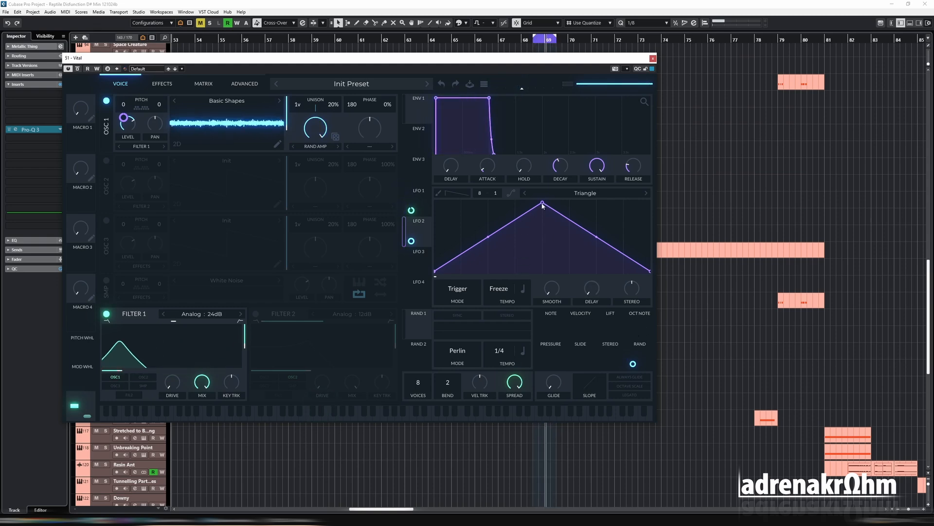
drag(543, 205, 545, 252)
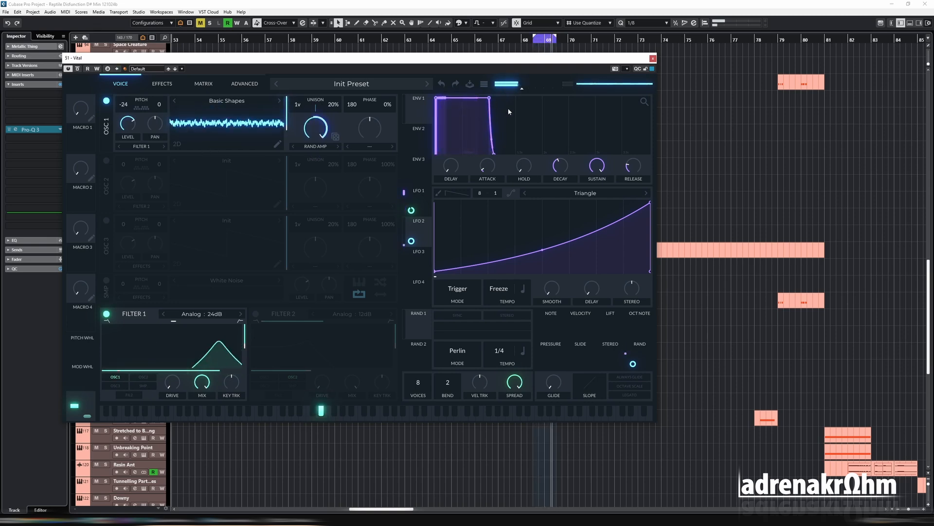
drag(523, 91, 525, 92)
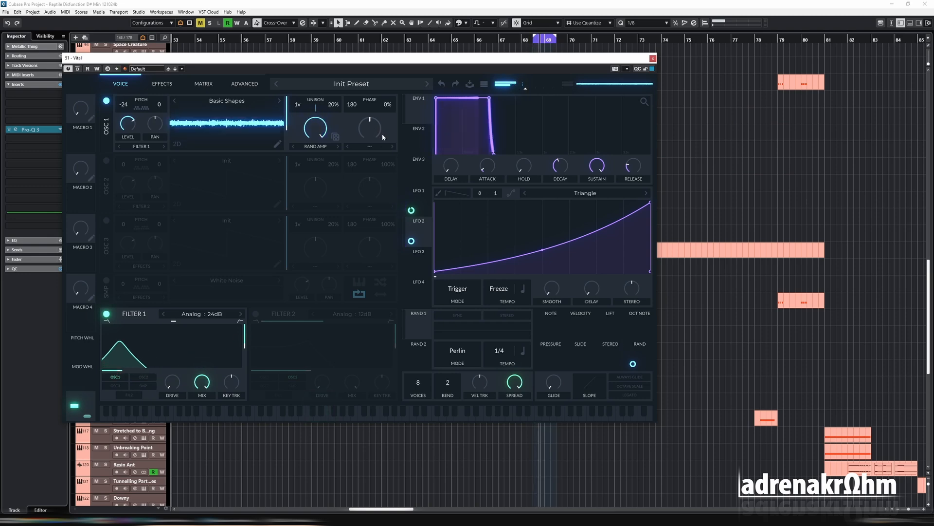
Make the Rand modulation of oscillator 1's spectral morph bipolar and stereo, lower the morph amount to about halfway, and review the routing in the matrix
mouse_move(633, 364)
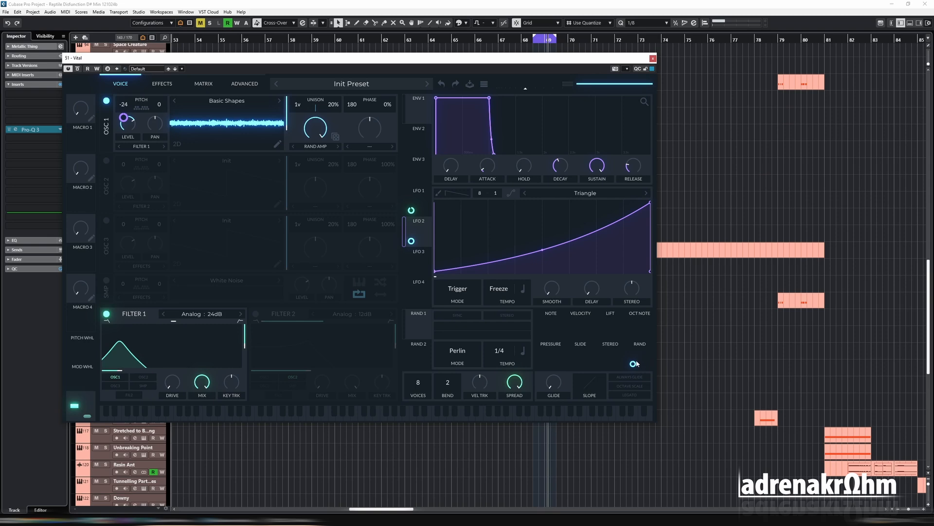
right_click(633, 364)
right_click(633, 364)
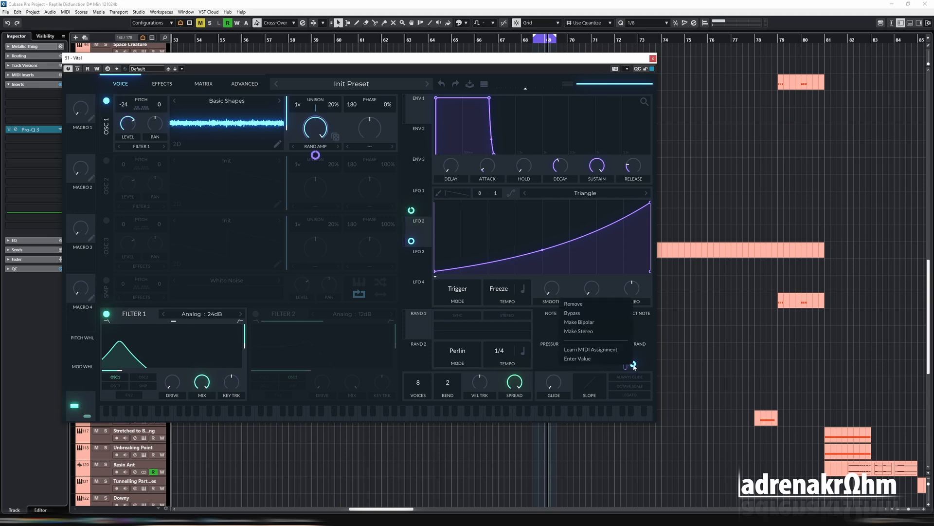
click(595, 329)
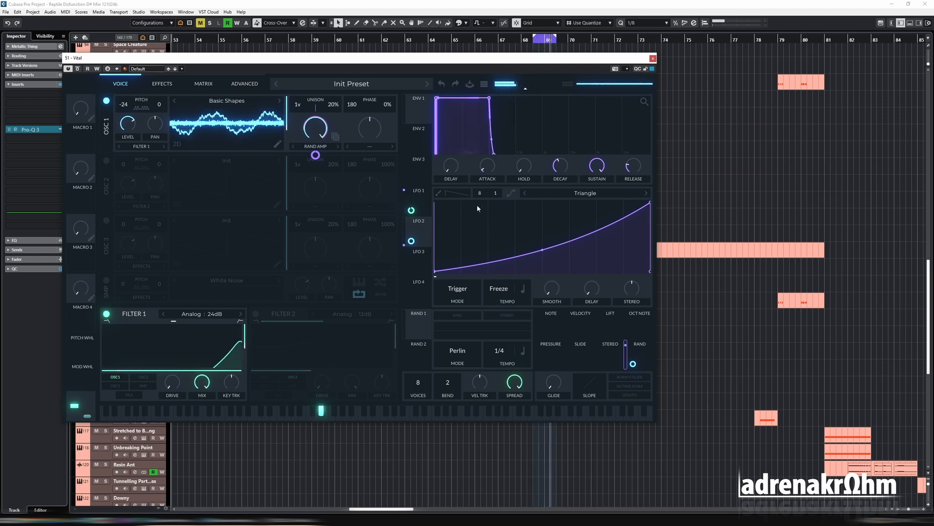
drag(320, 130, 326, 165)
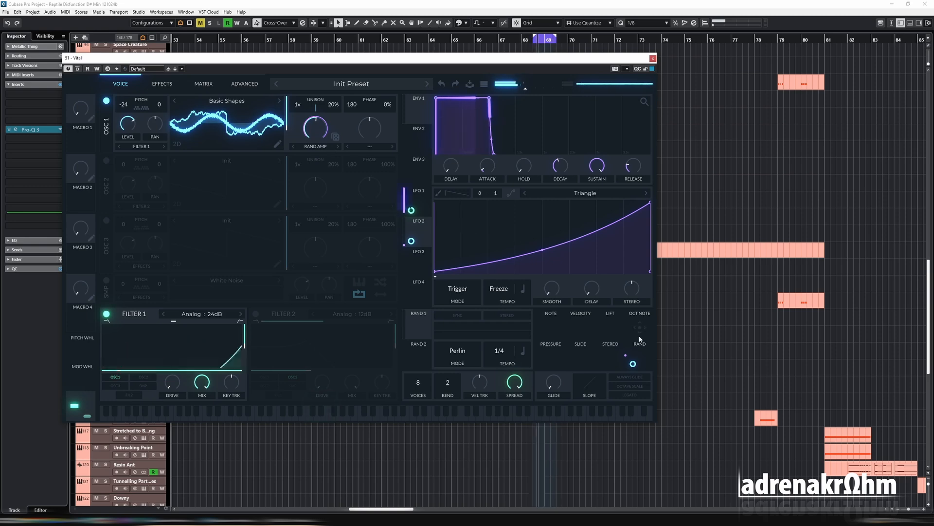
click(203, 84)
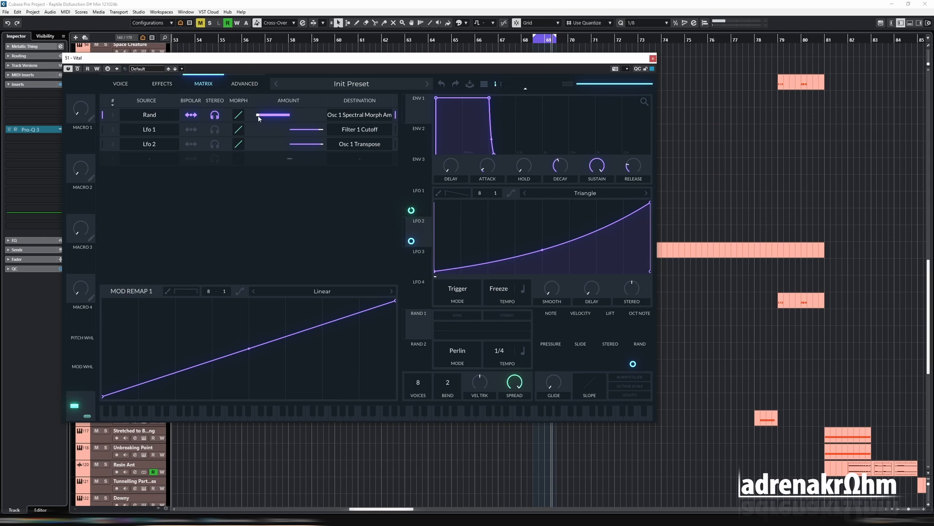
click(119, 84)
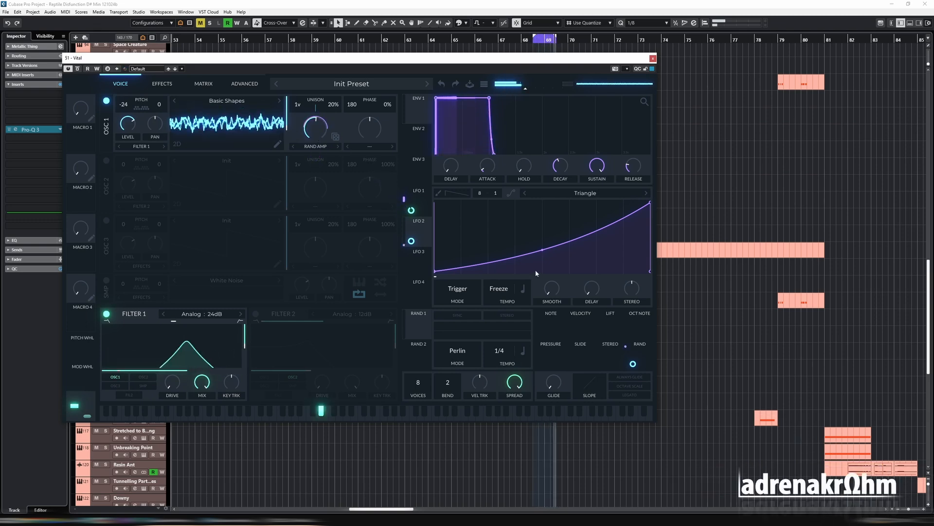
Adjust the Rand amount on oscillator 1's frequency morph and try the stereo option on LFO 2's modulation of oscillator 1's transpose
drag(634, 364, 634, 329)
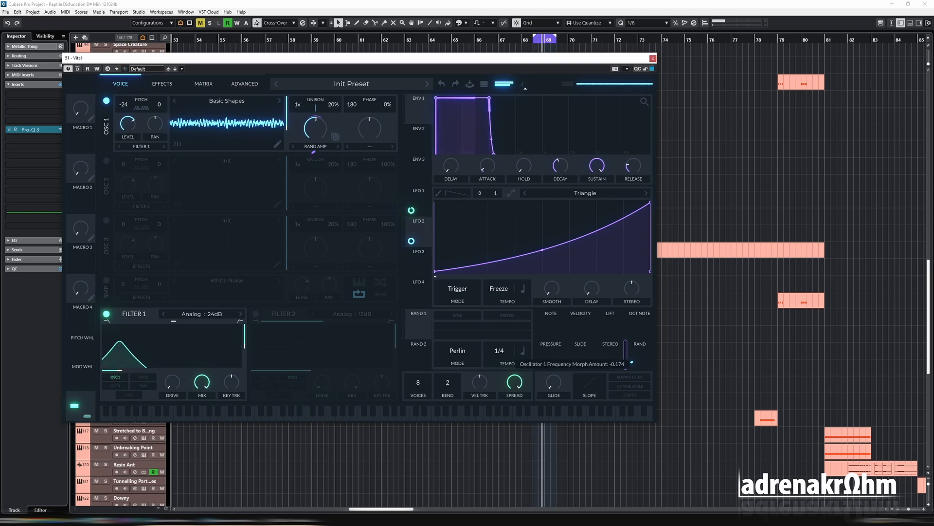
drag(633, 364, 633, 402)
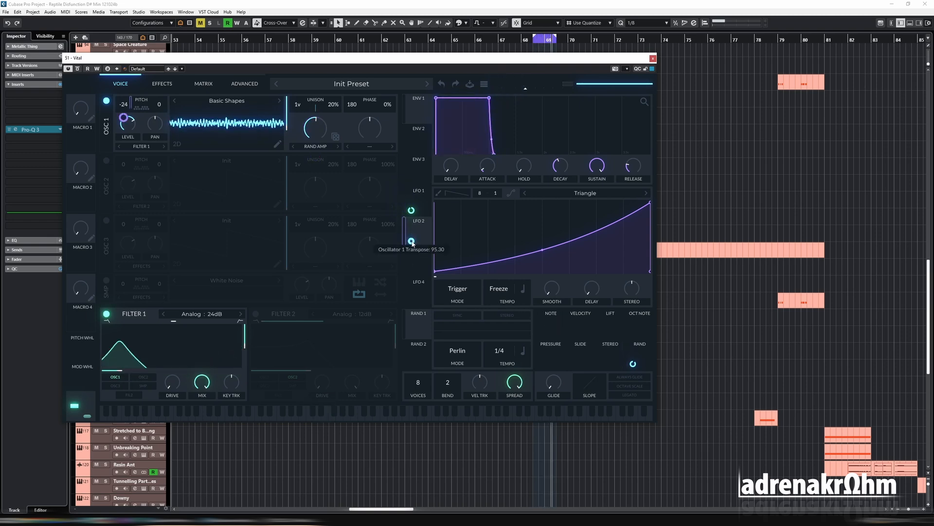
right_click(412, 242)
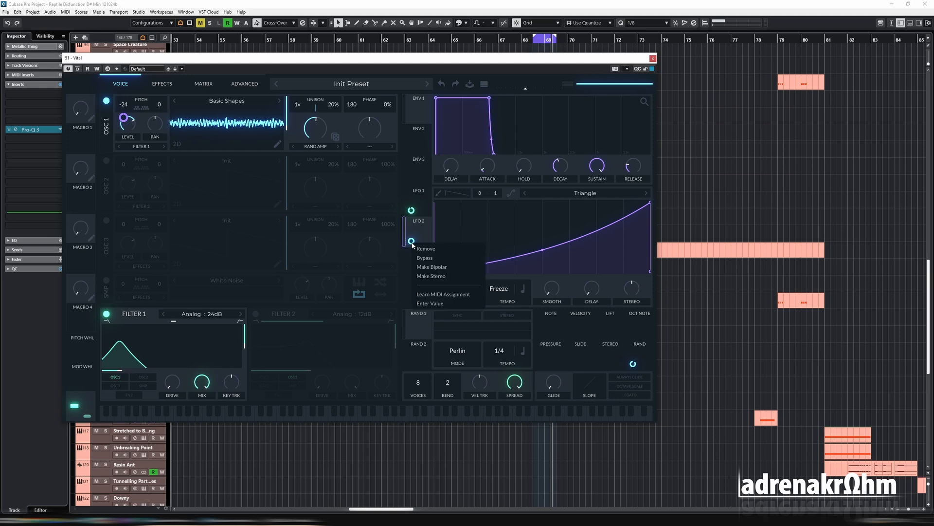
click(443, 276)
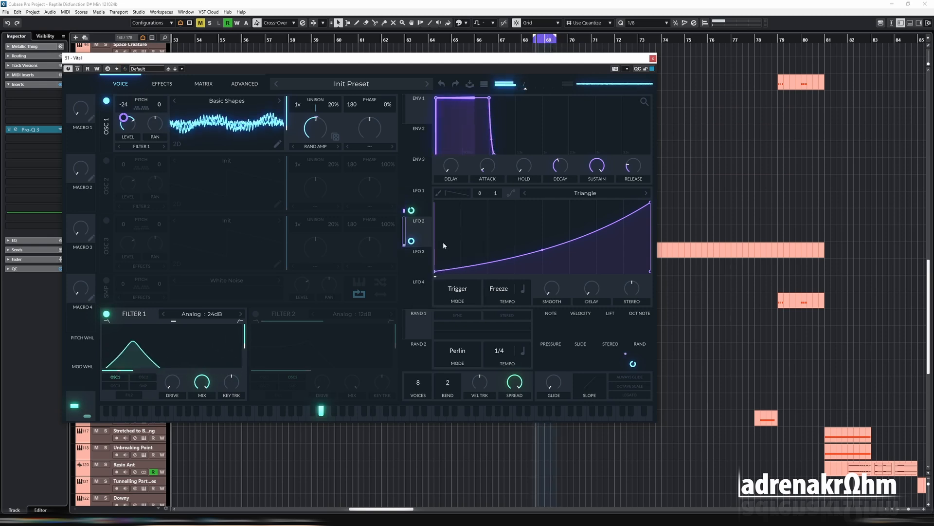
right_click(411, 242)
click(446, 271)
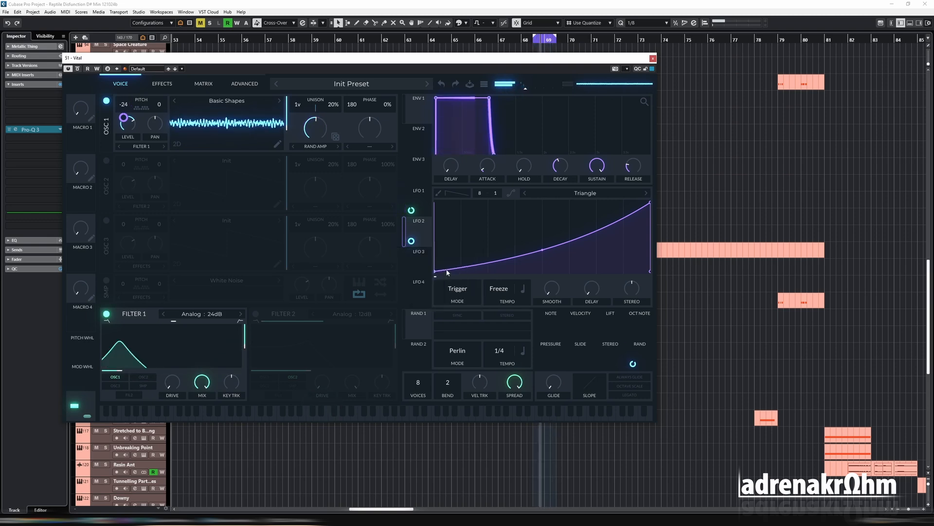
Make LFO 1's modulation of filter 1 stereo, and readjust the modulation options of LFO 2's transpose assignment
right_click(412, 210)
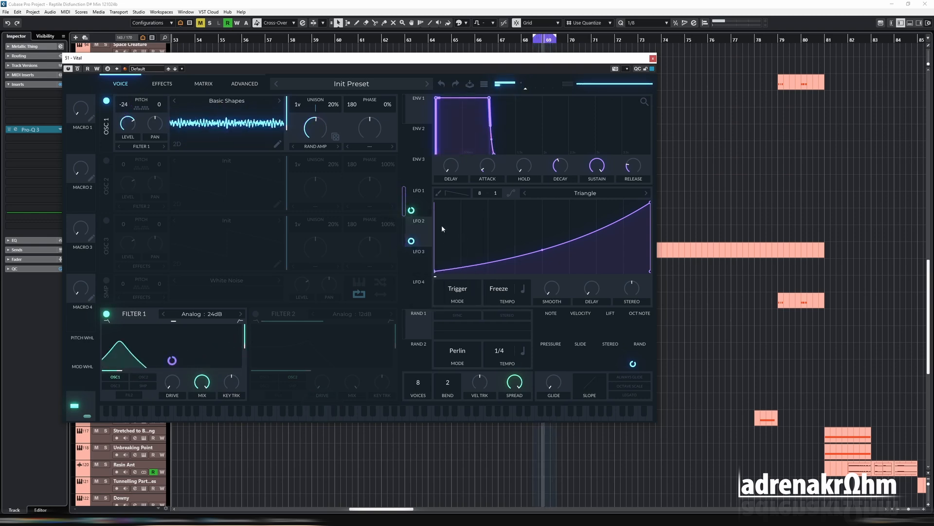
click(426, 209)
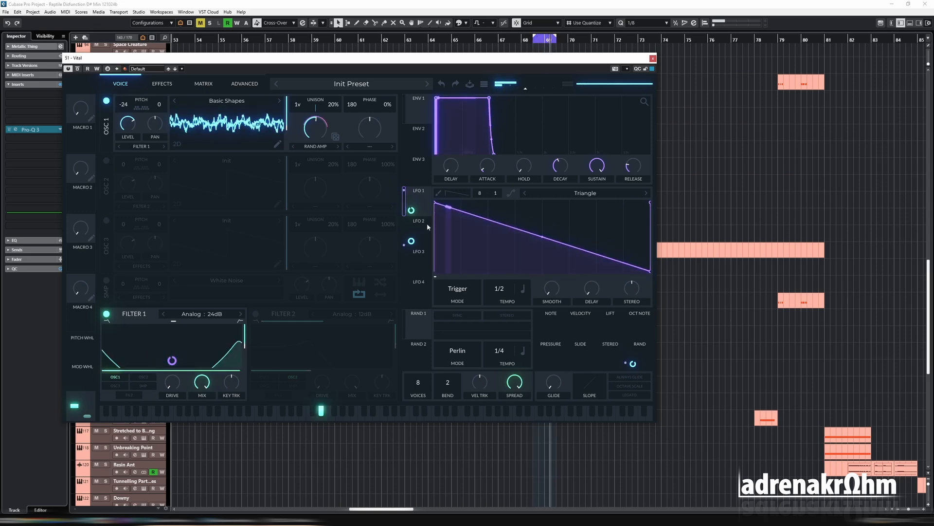
right_click(413, 243)
click(459, 271)
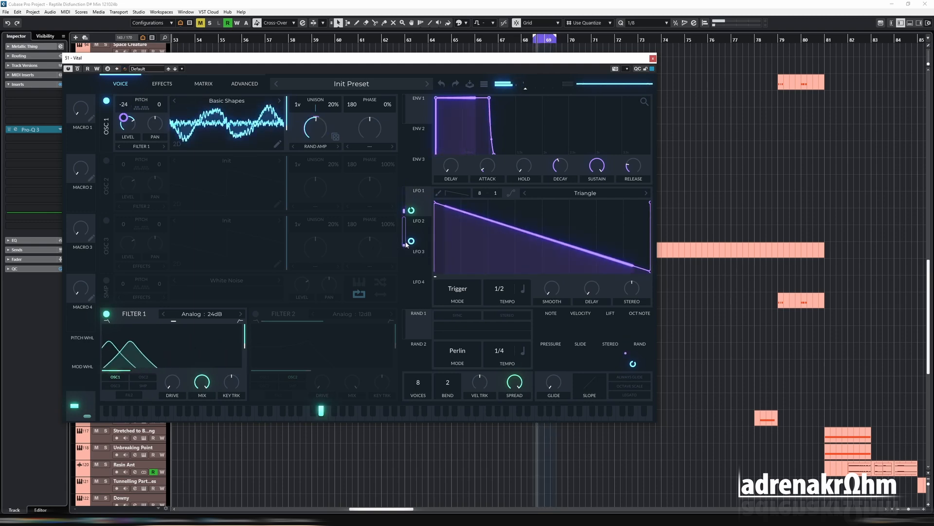
Try Vital's Filter effect, switch it back off, and enable the Flanger with its tempo set to Freeze
click(162, 84)
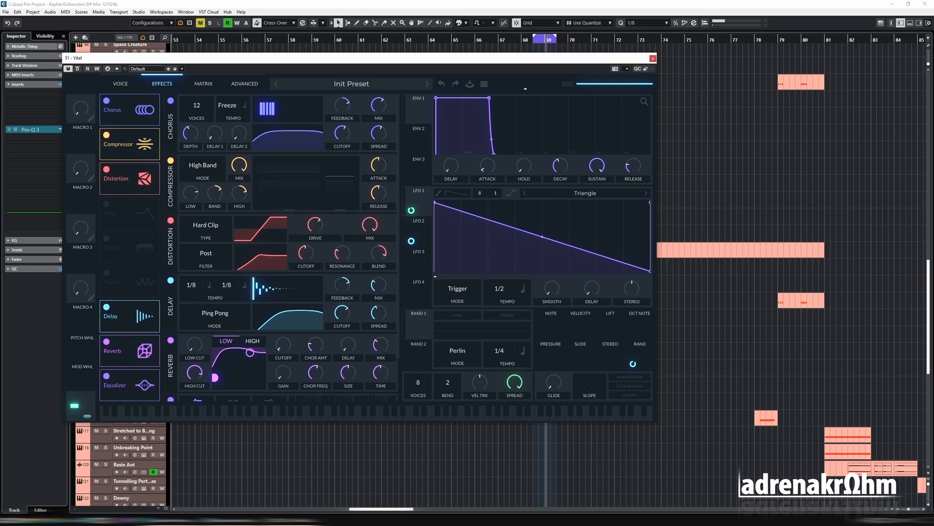
click(108, 205)
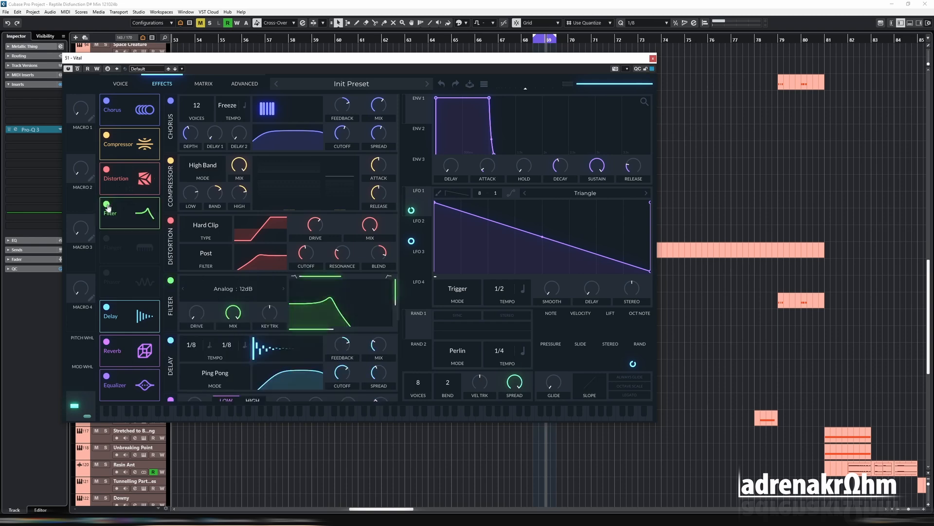
click(108, 206)
click(105, 238)
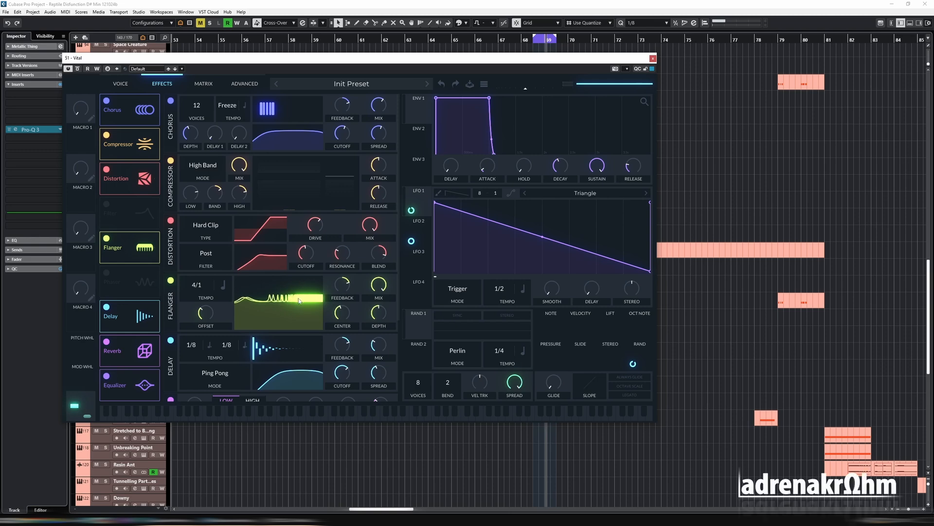
scroll(200, 311, down, 1)
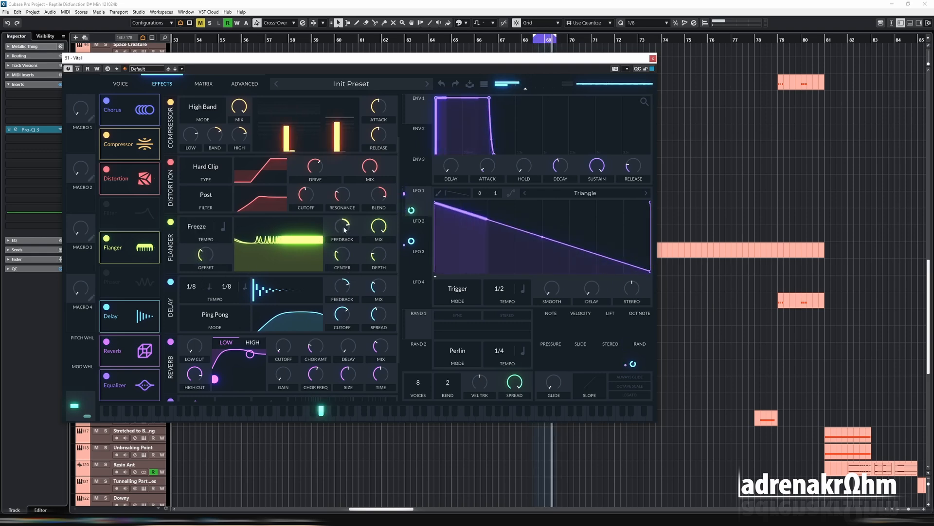
Tune the flanger's feedback, center, depth and offset, and lower its mix below full
drag(344, 228, 383, 248)
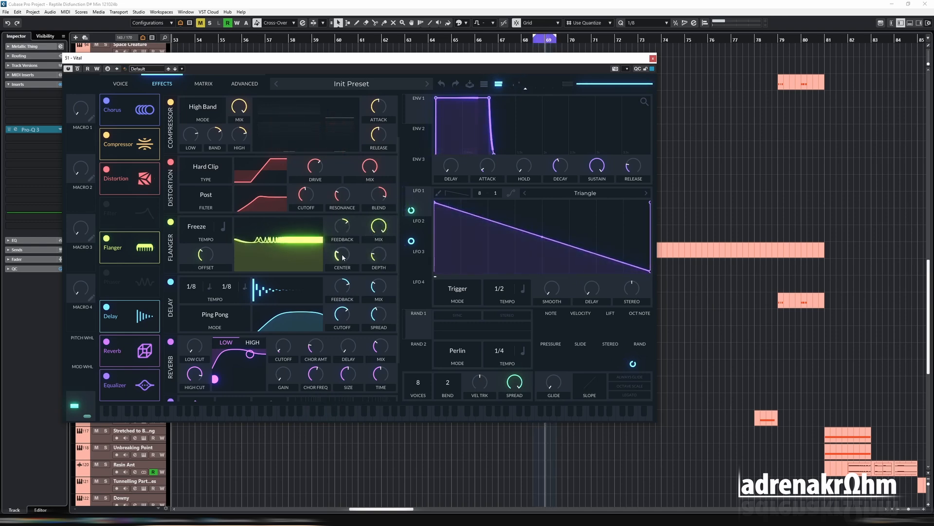
mouse_move(343, 254)
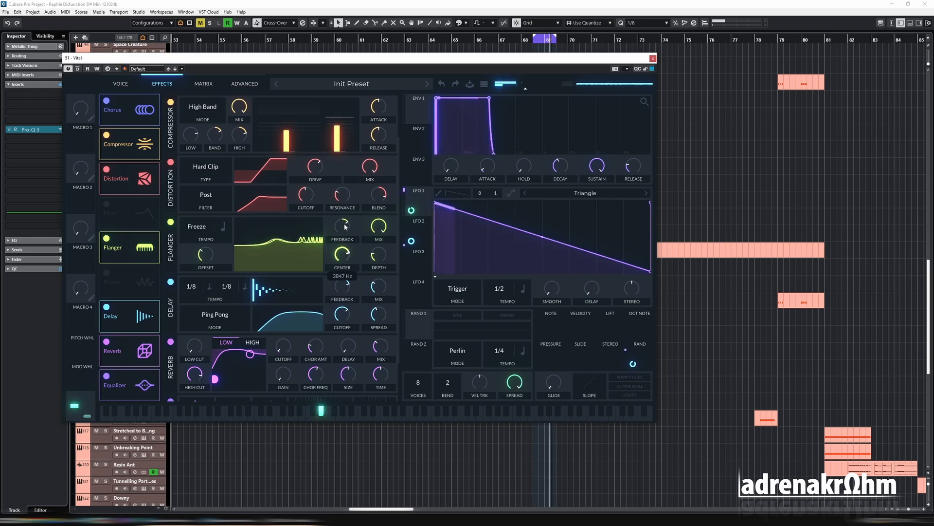
drag(349, 256, 351, 266)
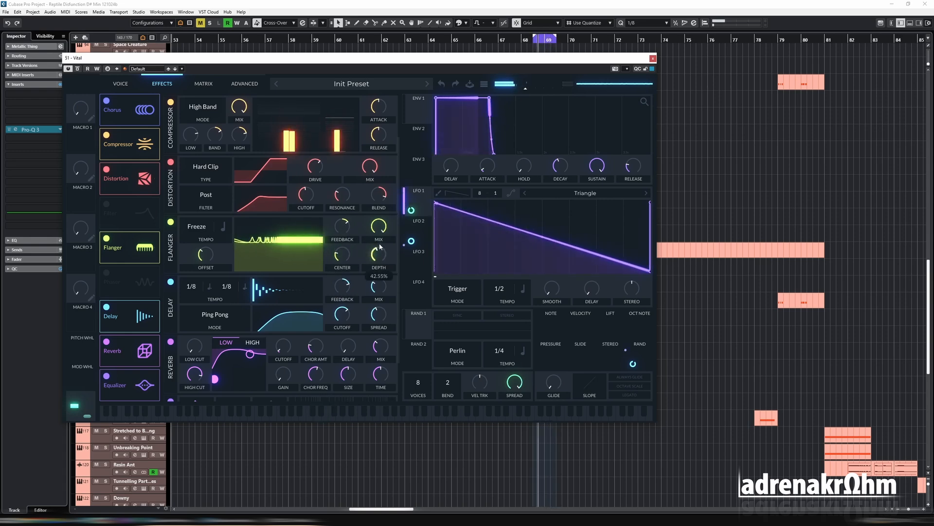
drag(381, 248, 383, 261)
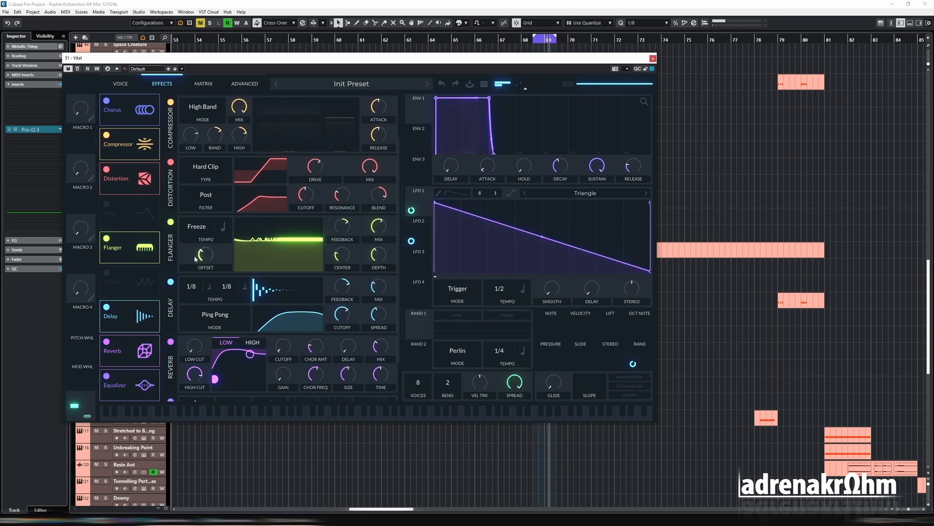
drag(199, 257, 208, 256)
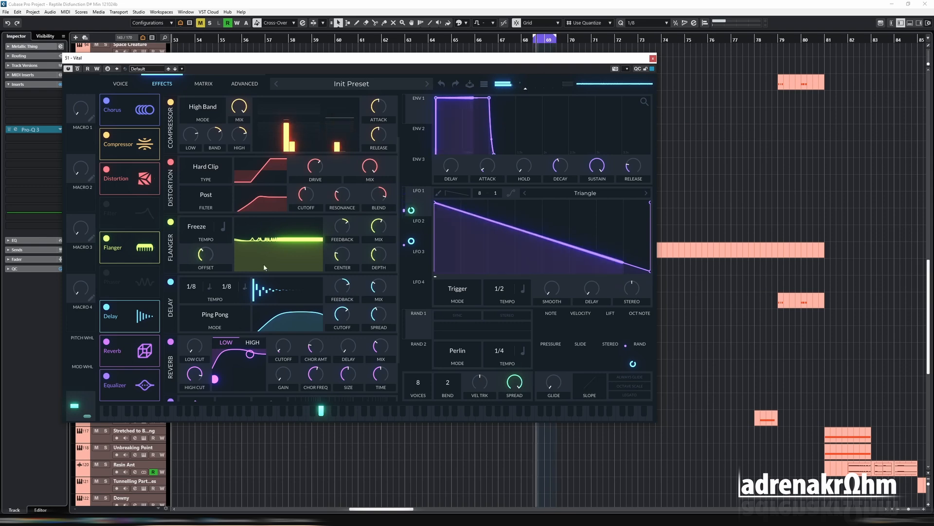
Enable the Phaser with Freeze tempo, about 64% feedback and an offset of about 256, adjust its center, and fine-tune Vital's output level
scroll(321, 234, up, 2)
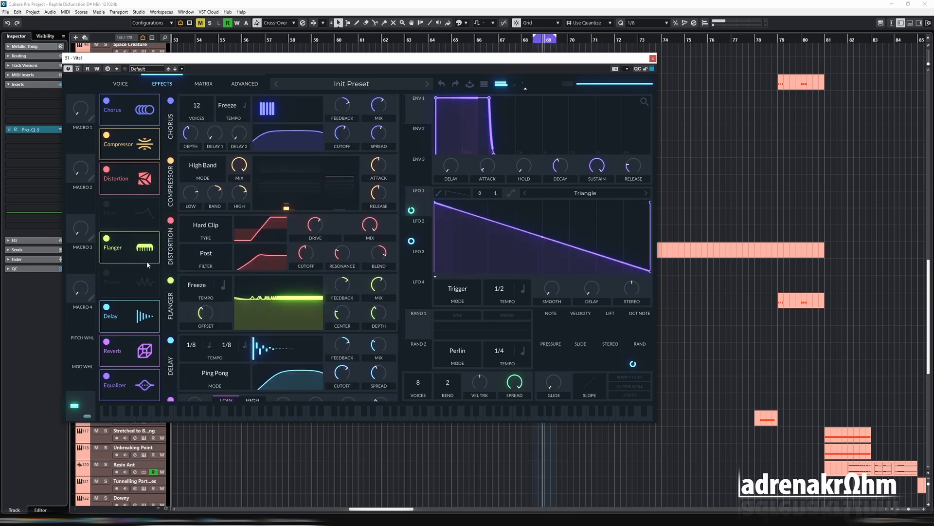
click(103, 279)
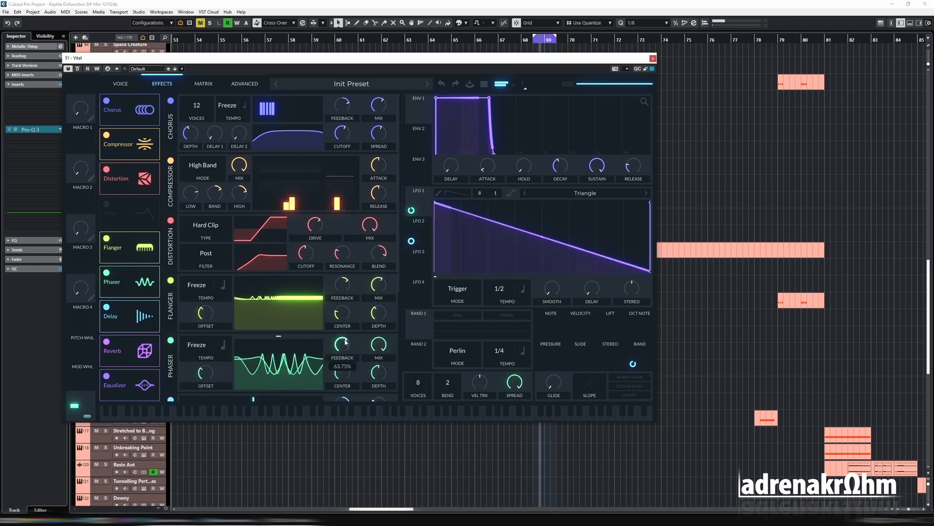
drag(348, 375, 341, 360)
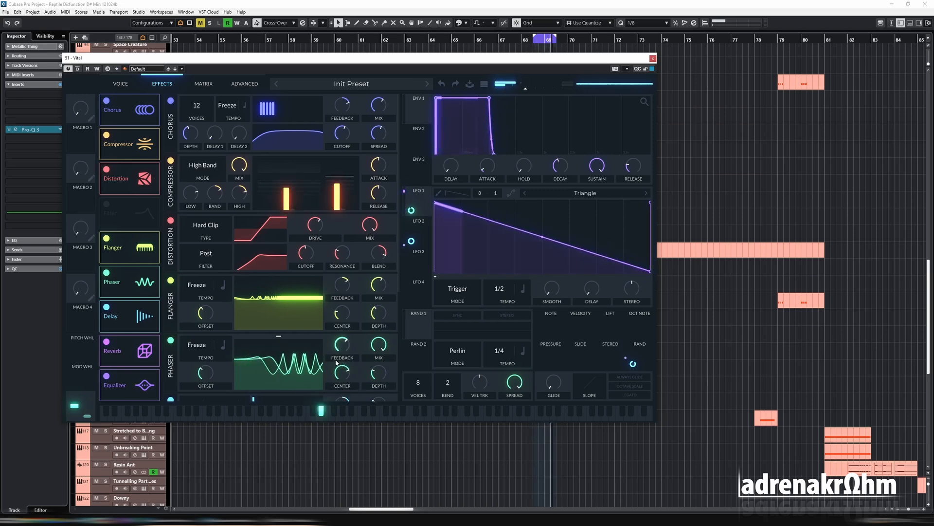
drag(211, 374, 214, 355)
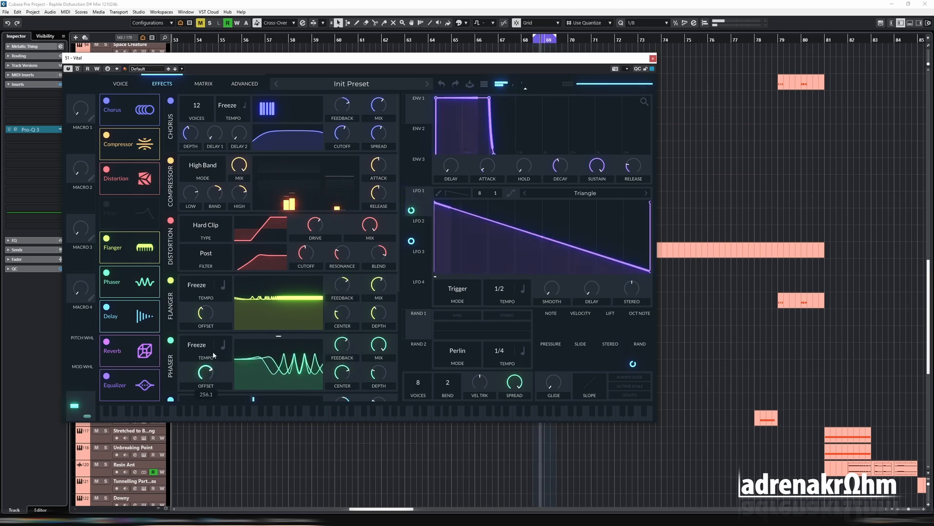
click(119, 85)
drag(525, 90, 529, 92)
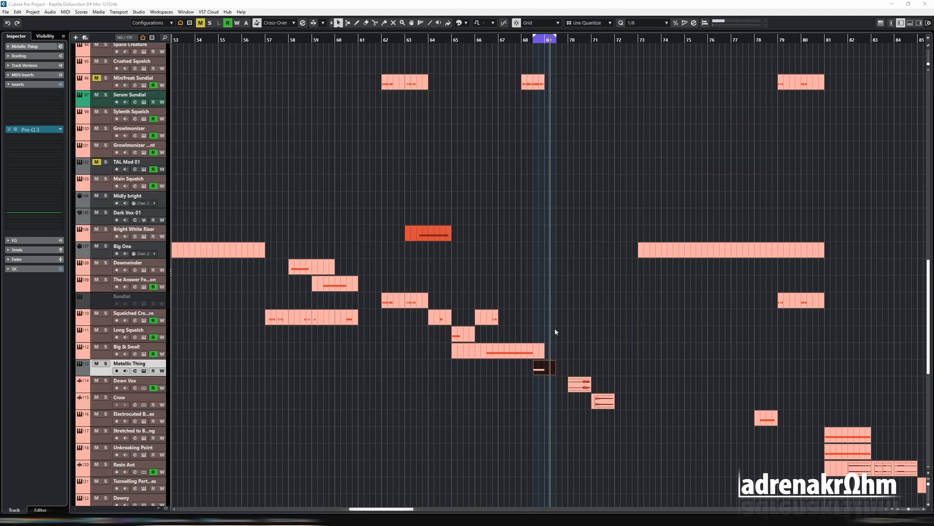
Loop bars 65 to 73 around the LOCKED lead clips and play the passage while reviewing the tracks down to Metallic Thing
scroll(556, 326, up, 15)
drag(444, 343, 674, 358)
drag(429, 357, 429, 357)
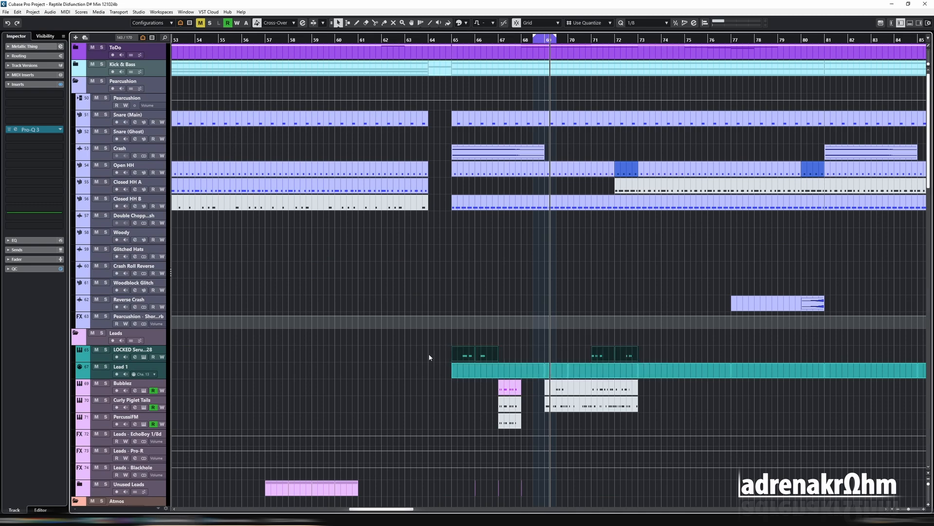
key(shift+g)
scroll(429, 357, down, 4)
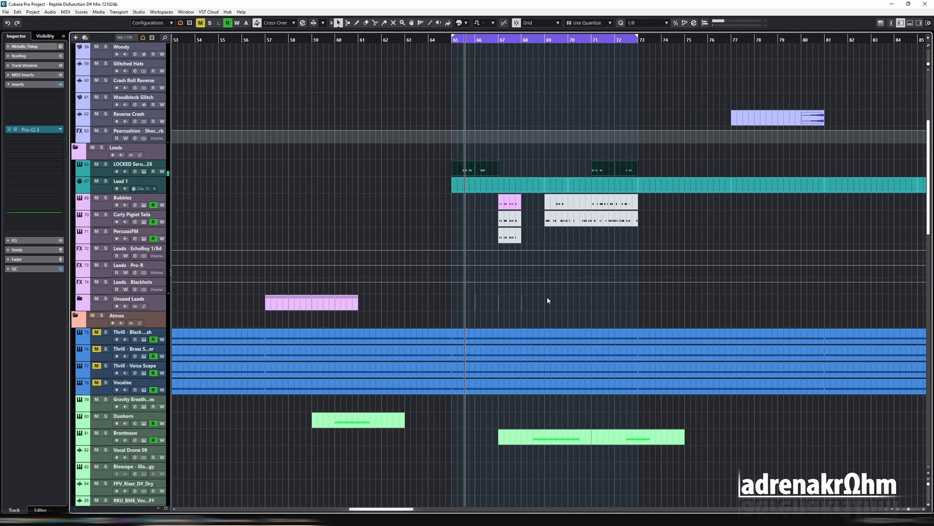
scroll(596, 277, down, 4)
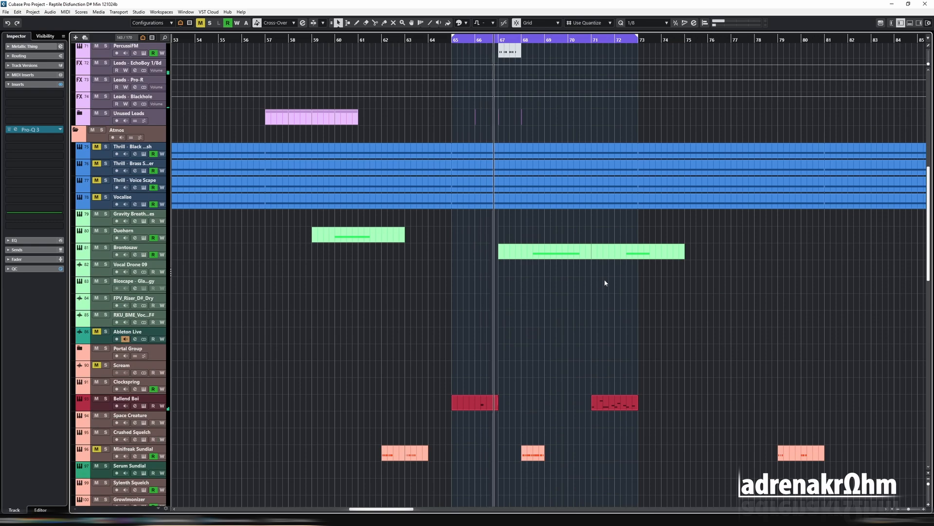
scroll(603, 280, down, 2)
scroll(605, 281, down, 3)
scroll(605, 281, down, 6)
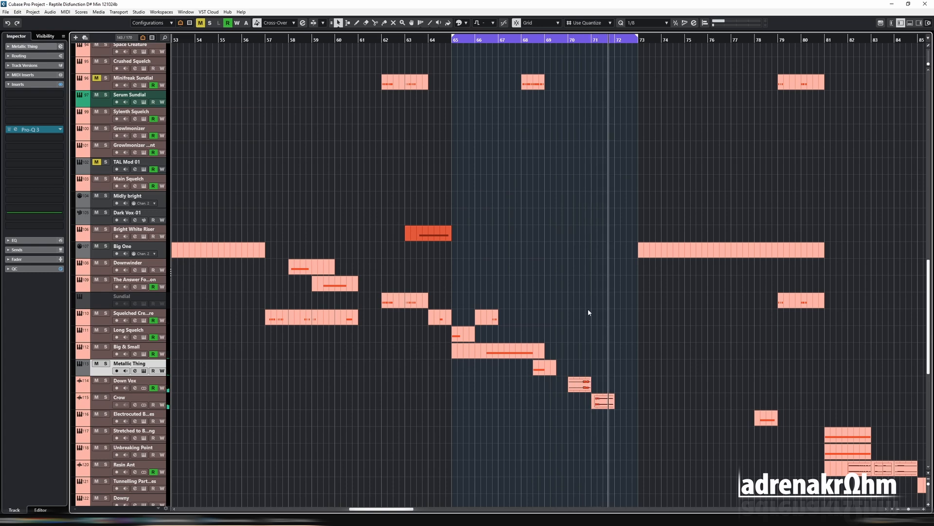
Add a second D#2 note one beat long at 69.2.1 in the Metallic Thing clip, and extend the clip to bar 70
click(547, 373)
double_click(547, 374)
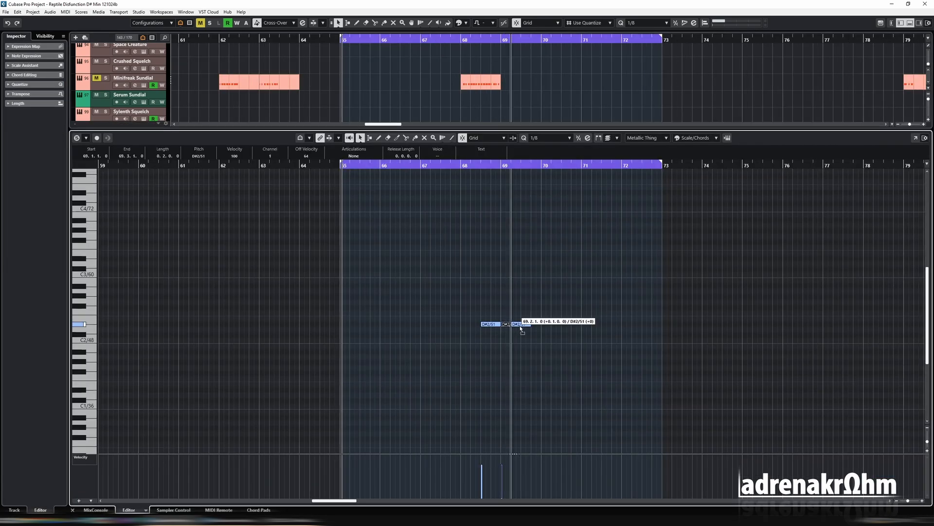
drag(521, 327, 520, 325)
key(Return)
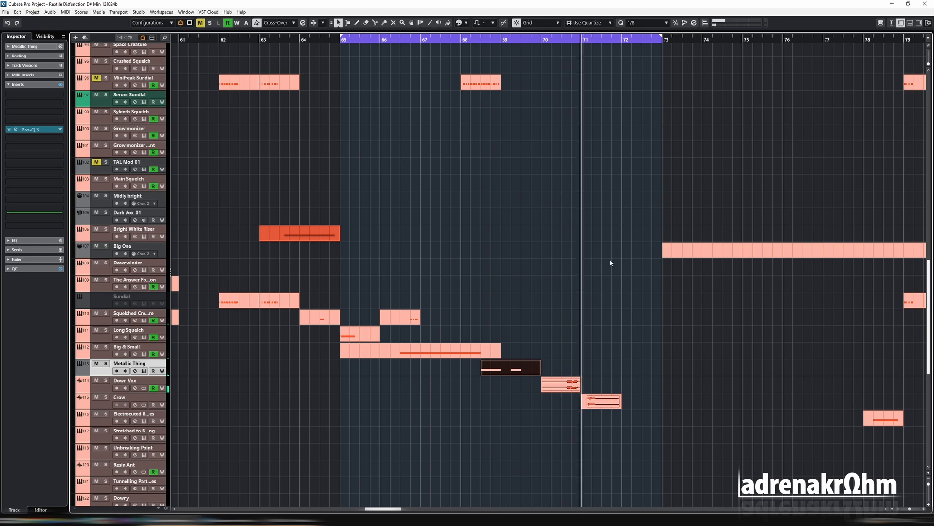
Move the Metallic Thing clip's second note one beat later, to beat 3 of bar 69
double_click(535, 366)
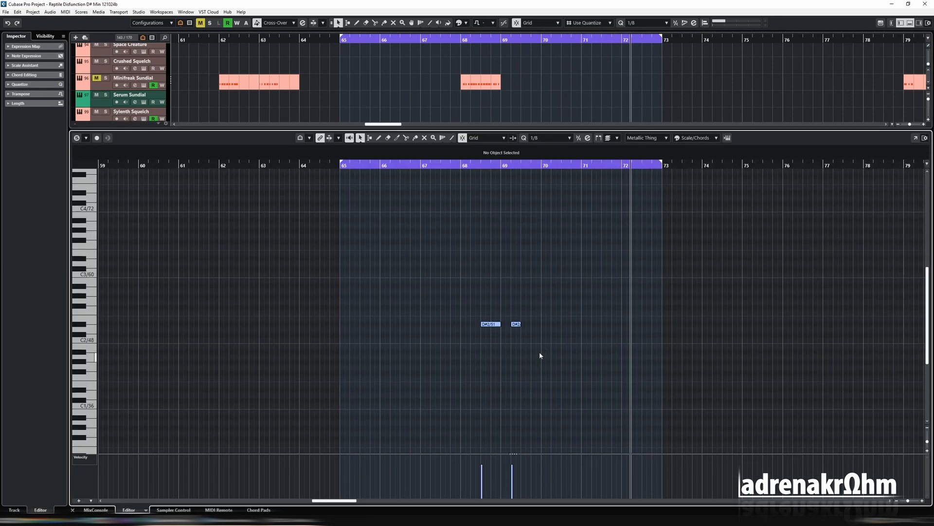
drag(517, 325, 524, 326)
key(Return)
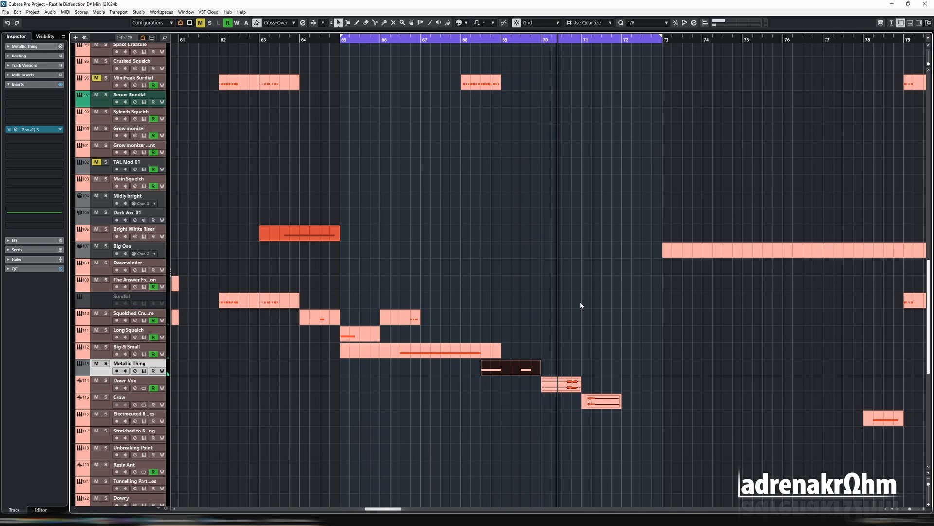
Play the arrangement from just before bar 65 with the percussion and lead tracks in view
key(g)
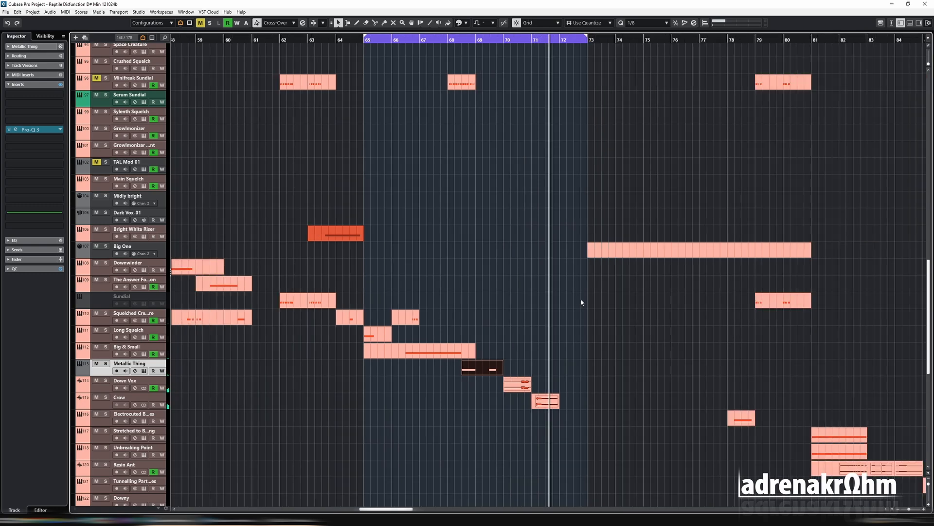
scroll(553, 286, up, 5)
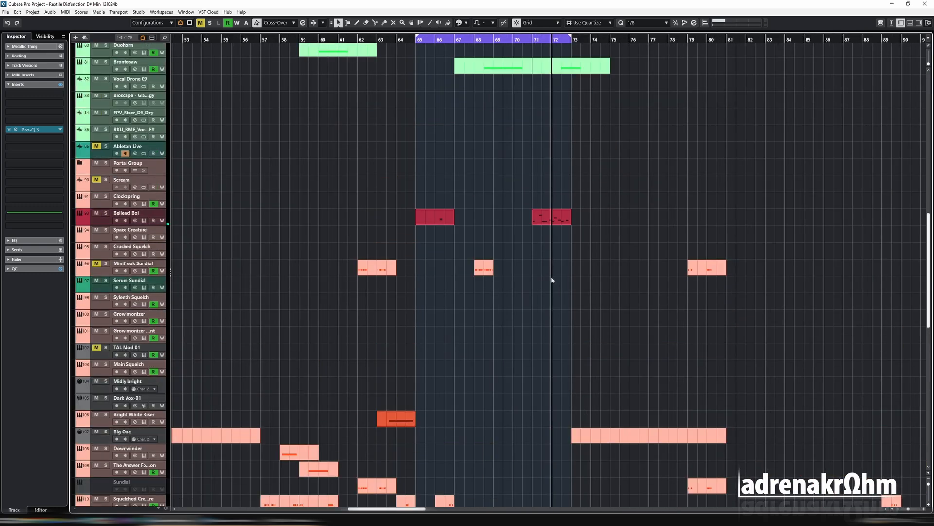
scroll(553, 282, up, 7)
scroll(553, 278, up, 2)
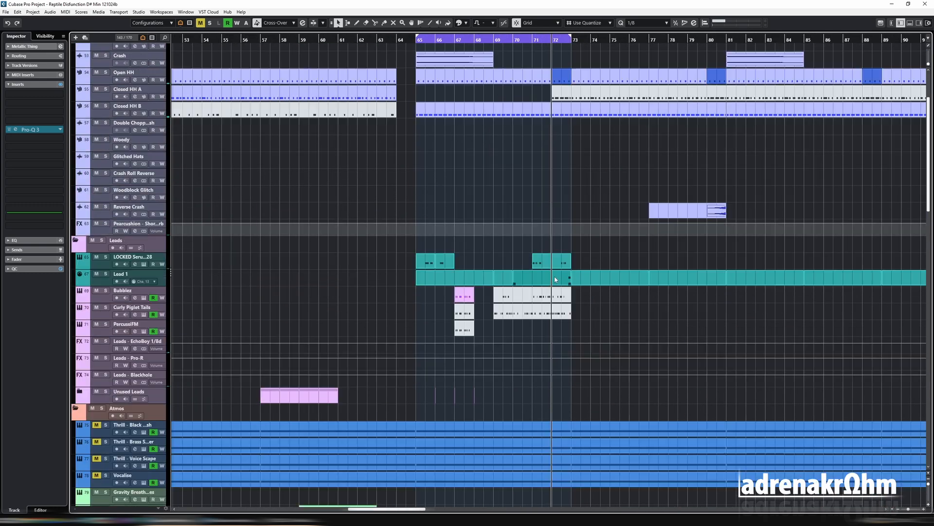
click(409, 39)
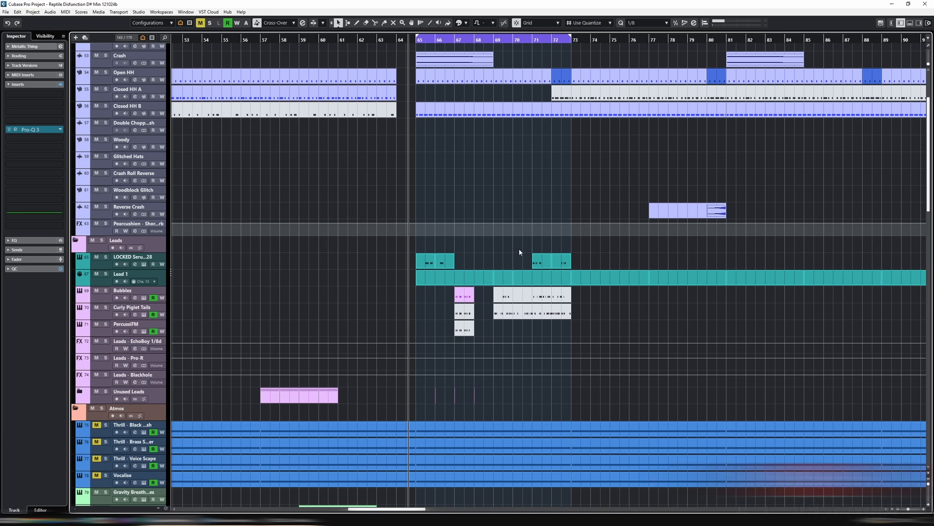
key(space)
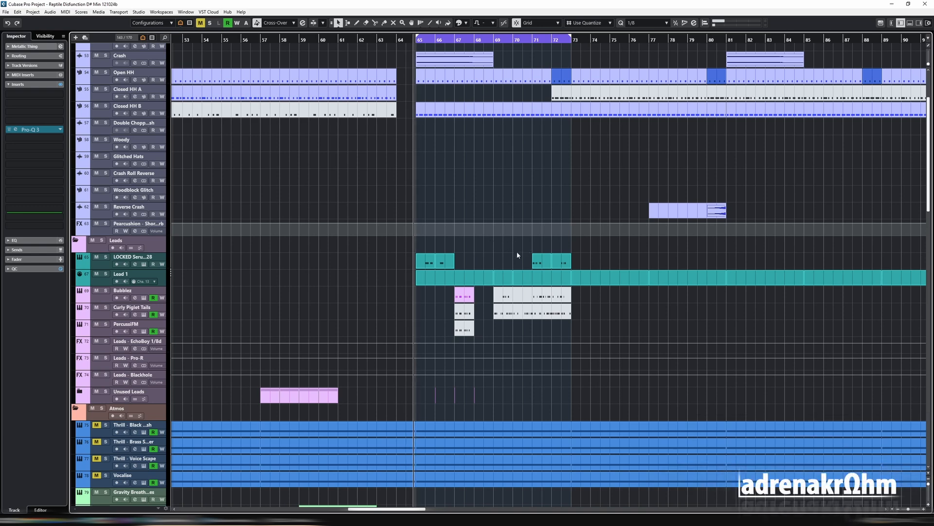
Extend the playback loop to bar 75, and assign LFO 1 to modulate Filter 1's blend
drag(570, 38, 609, 38)
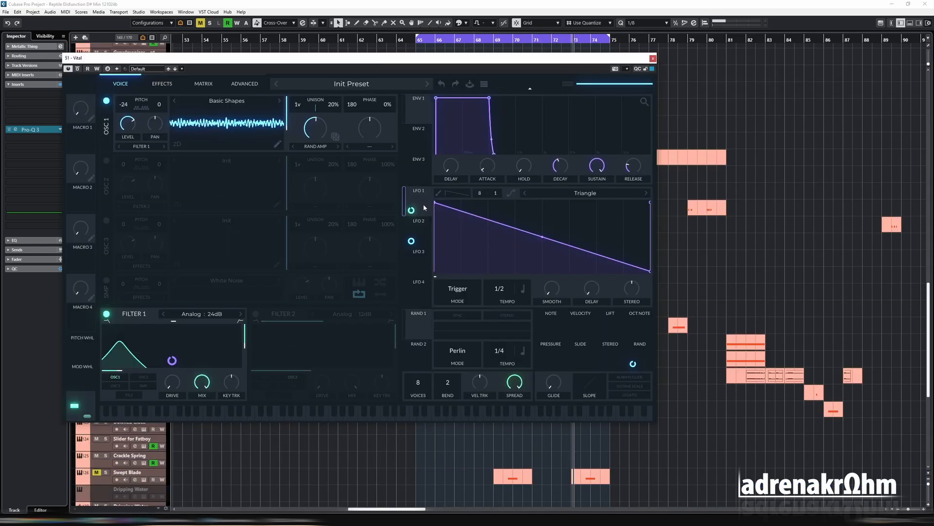
drag(411, 210, 174, 323)
mouse_move(174, 331)
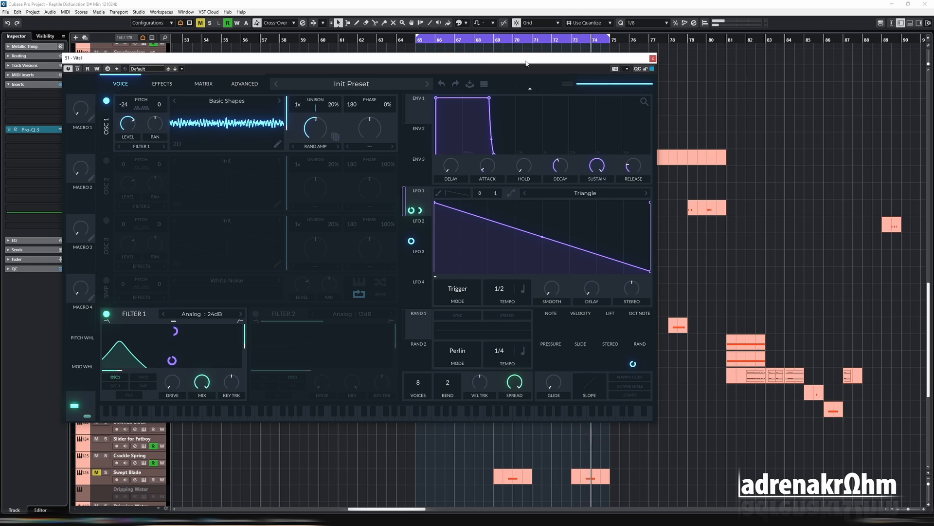
Set the loop range to the Metallic Thing clip around bar 69, keeping the synth window in view
drag(526, 64, 566, 404)
key(p)
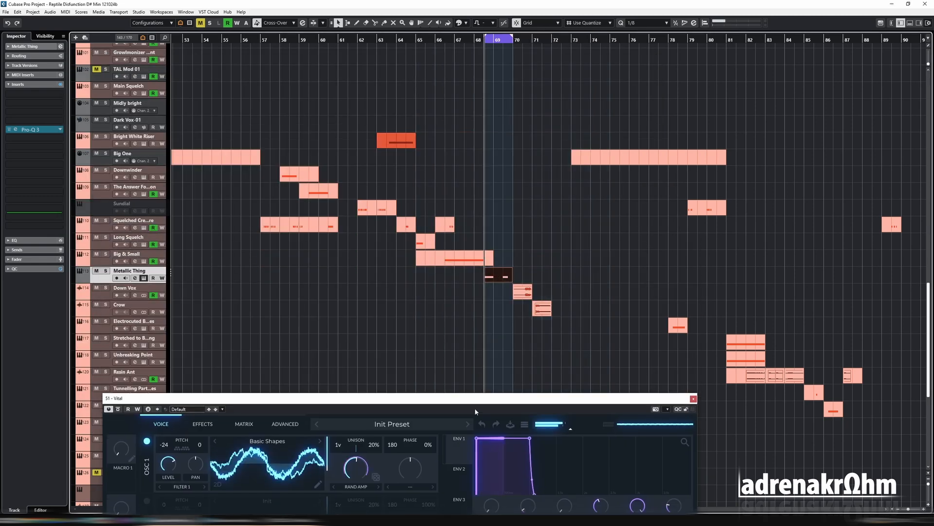
drag(481, 399, 549, 69)
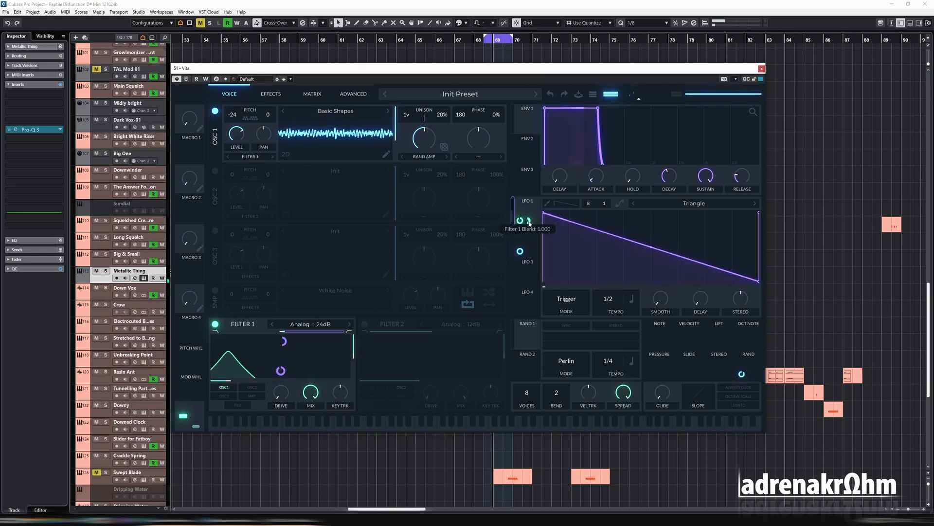
Give LFO 1's modulation of Filter 1 Blend a moderate negative amount, trying the bipolar option on it
drag(529, 223, 530, 257)
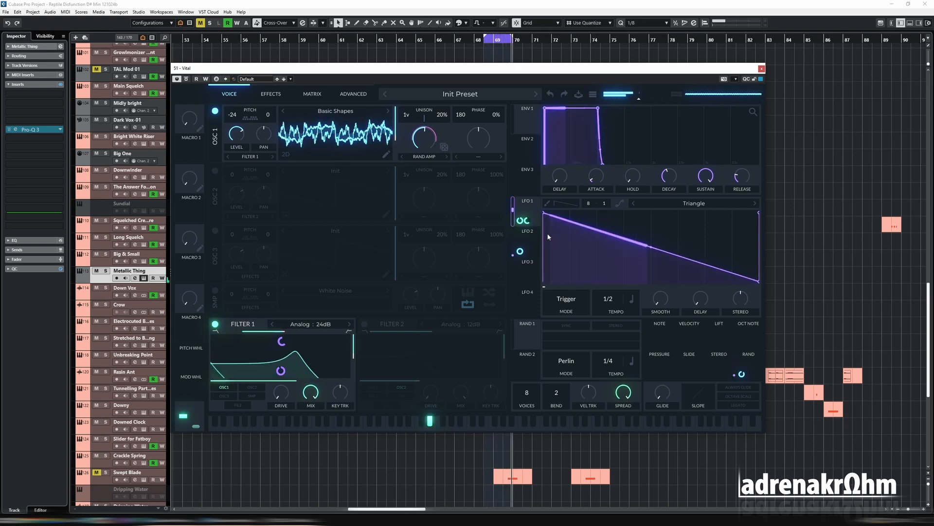
right_click(523, 221)
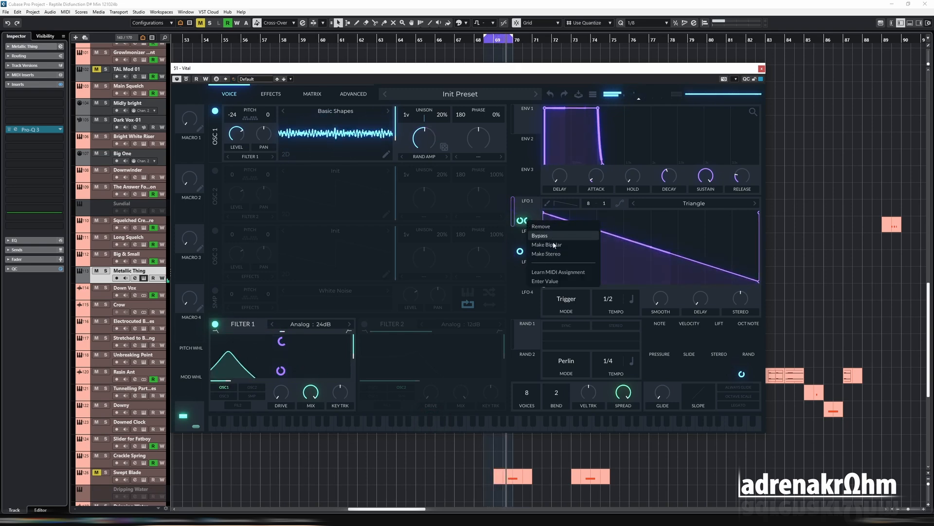
click(553, 245)
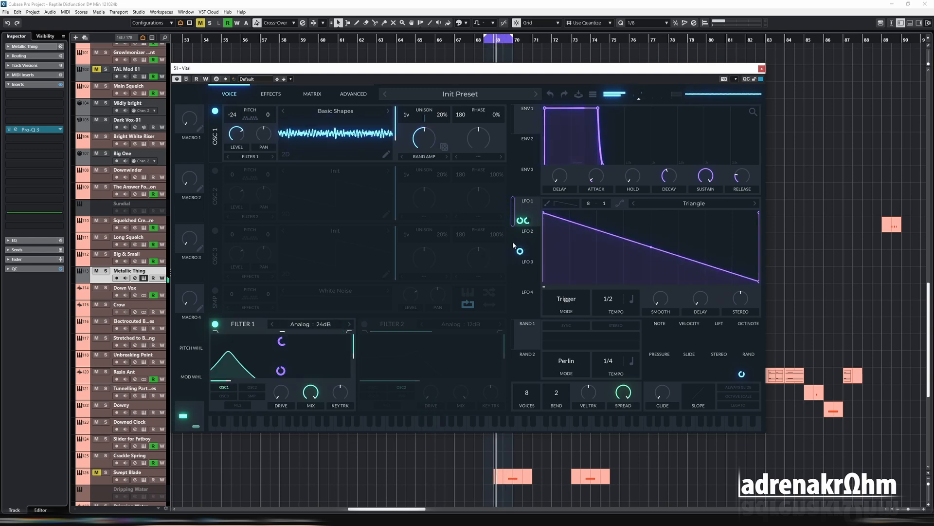
drag(527, 221, 526, 221)
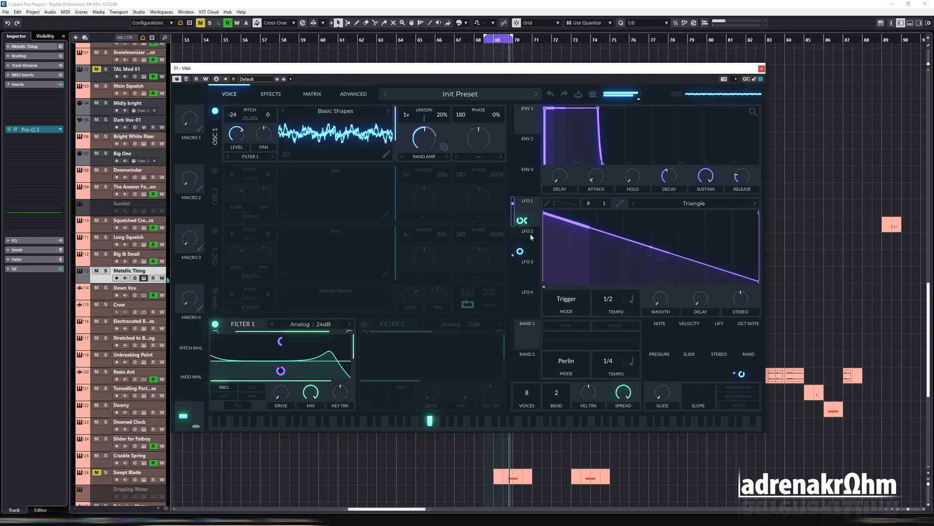
drag(503, 74, 485, 112)
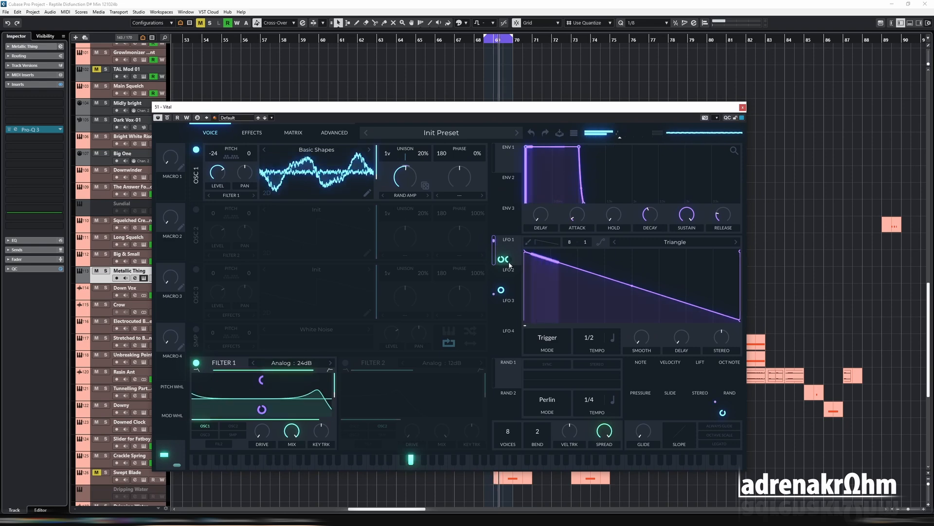
mouse_move(504, 260)
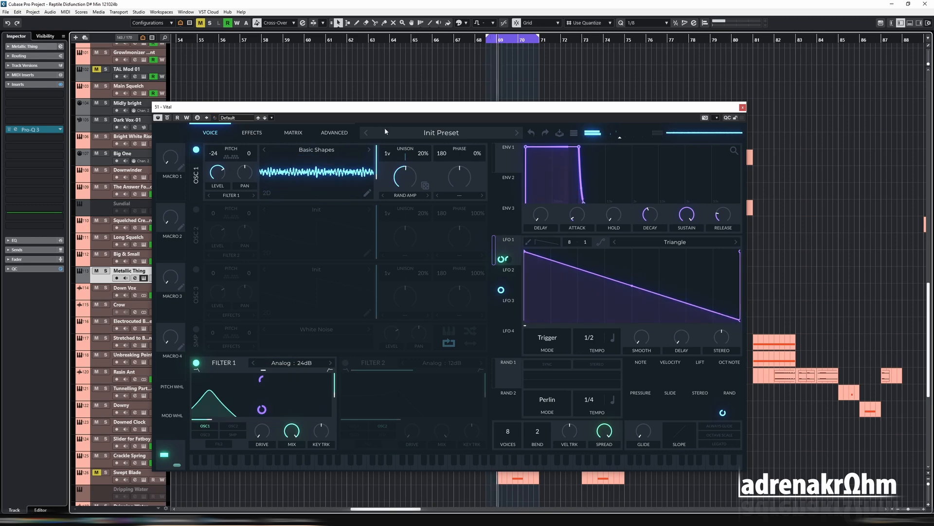
Route Macro 1 to Modulation 4 Amount with a negative amount, and zero the LFO 1 to Filter 1 Blend amount
click(293, 132)
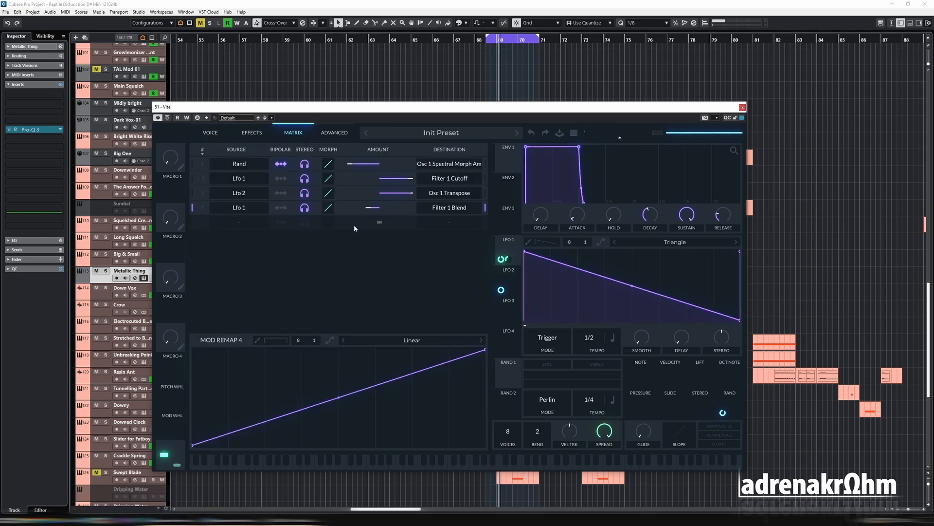
click(243, 221)
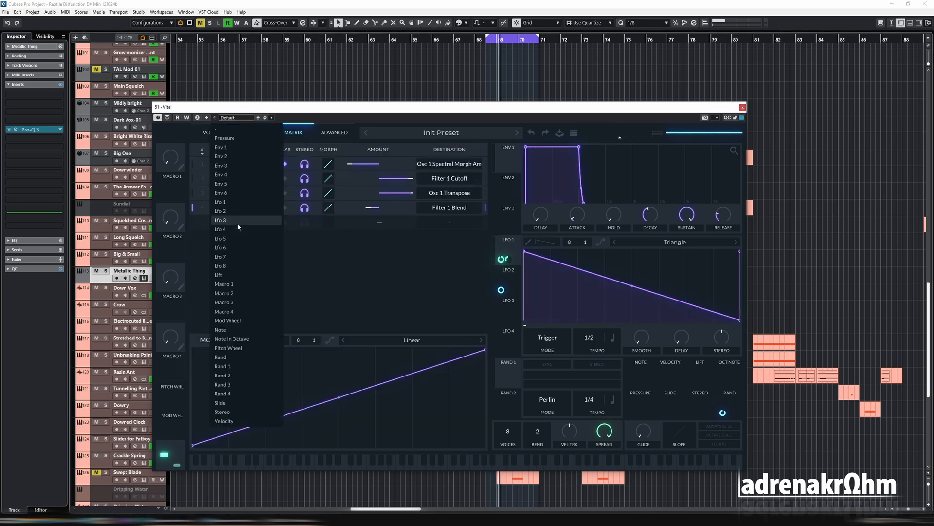
click(239, 285)
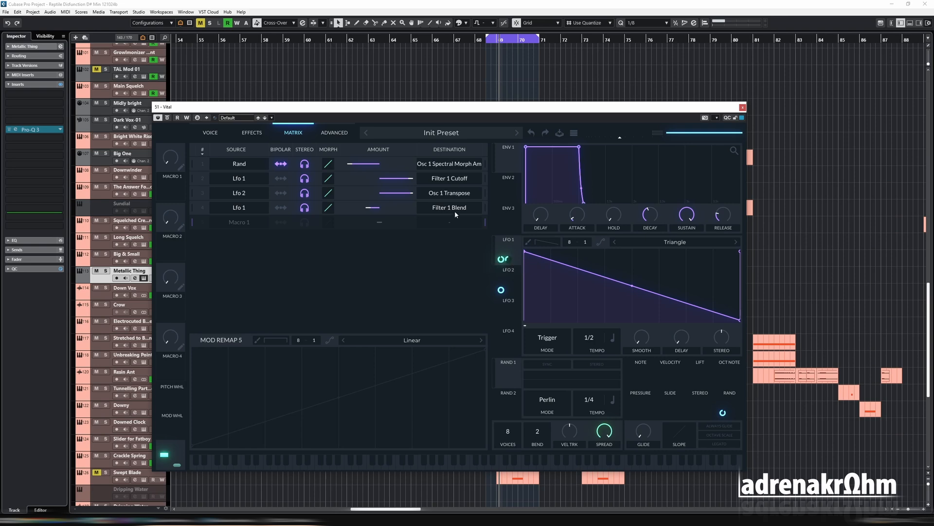
click(447, 223)
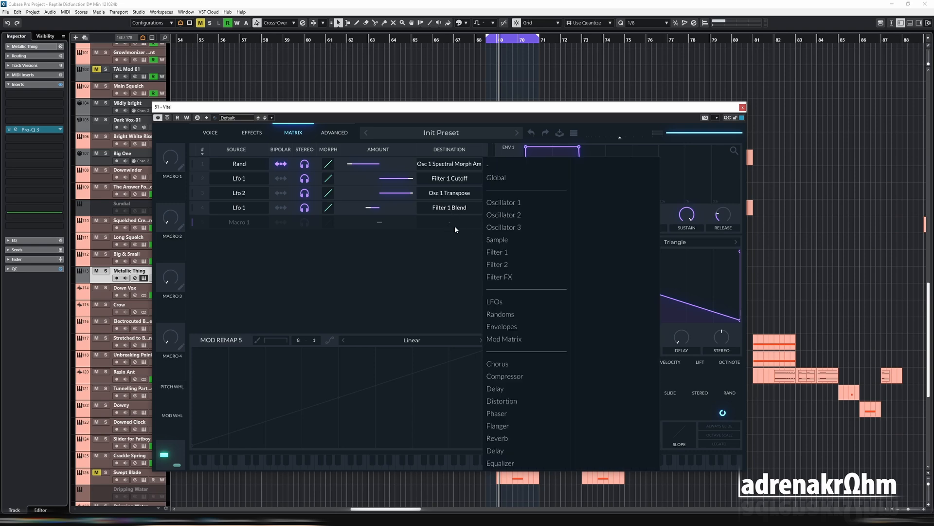
click(532, 341)
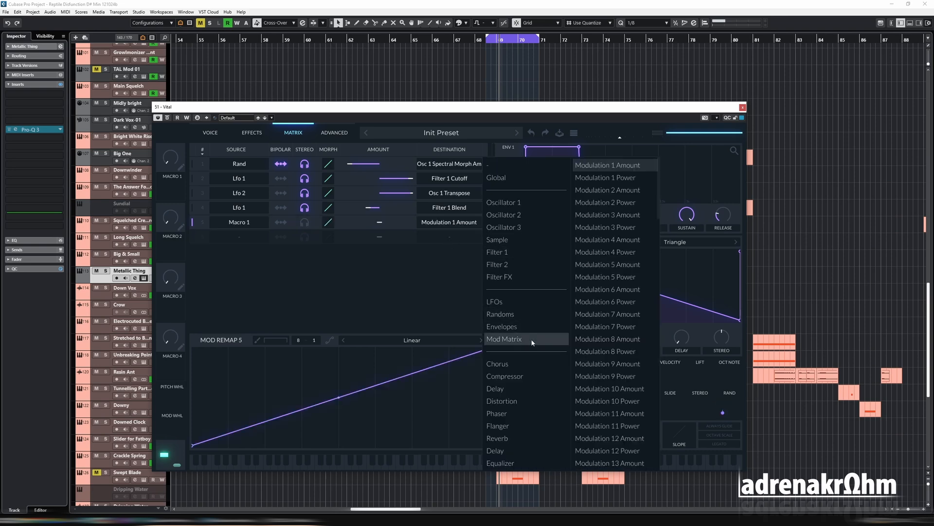
click(618, 241)
click(370, 210)
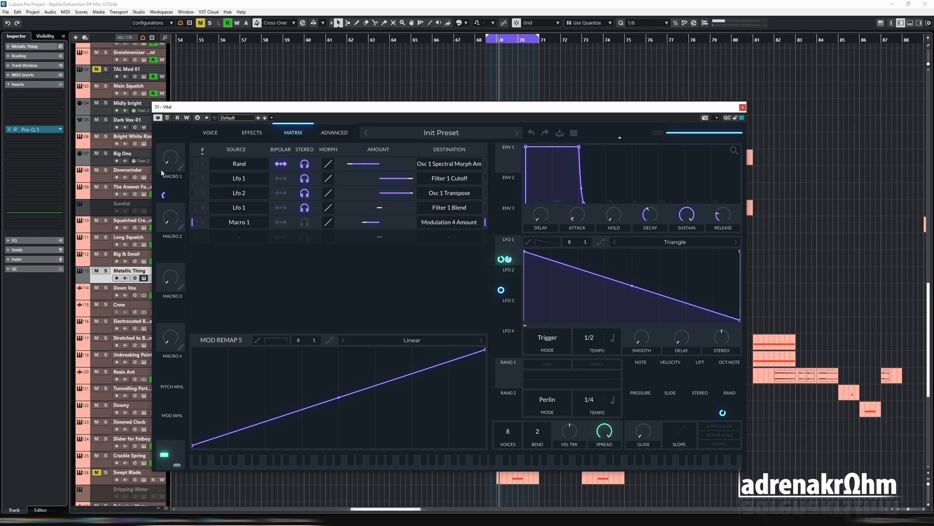
Rename Macro 1 to BELL and turn it up to about halfway while the loop plays
click(206, 136)
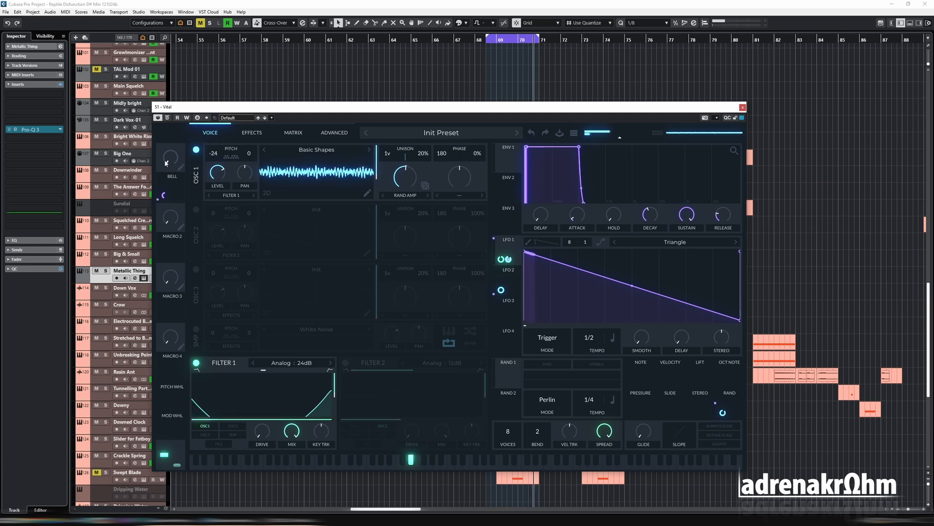
drag(171, 165, 171, 65)
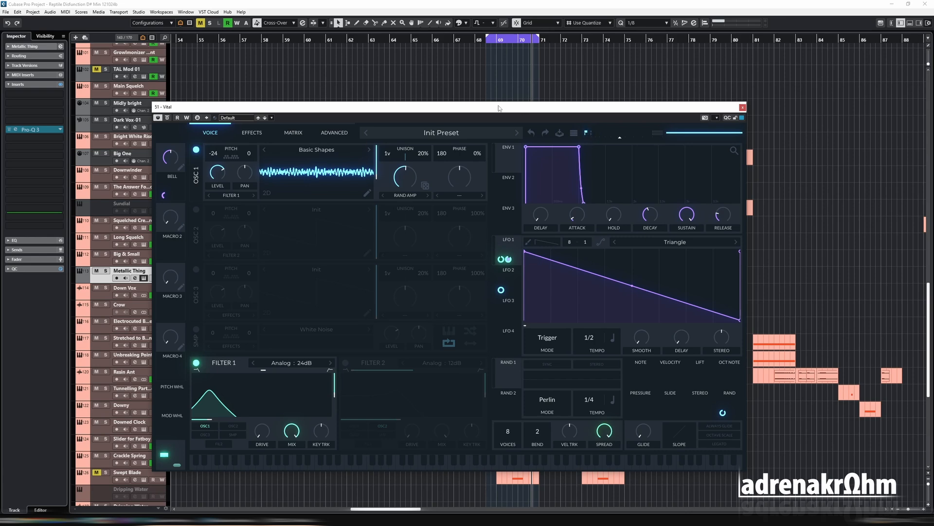
drag(499, 108, 497, 92)
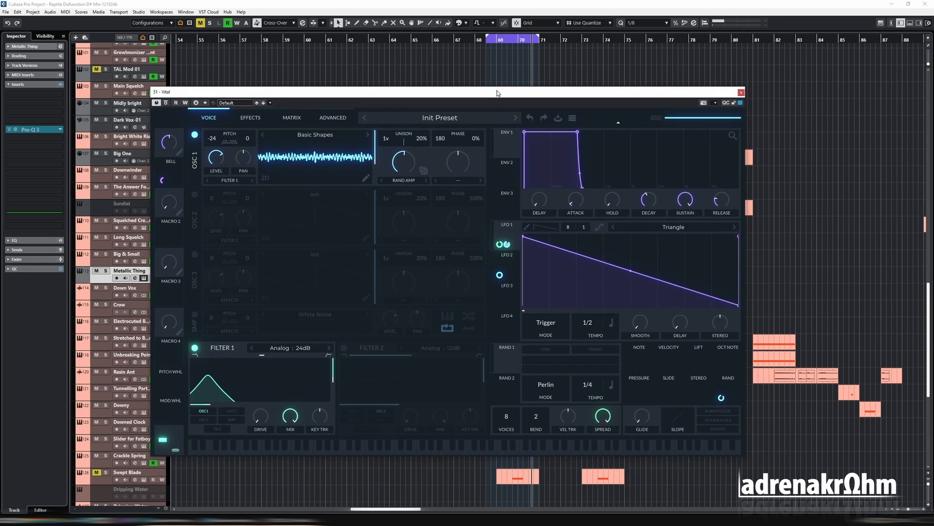